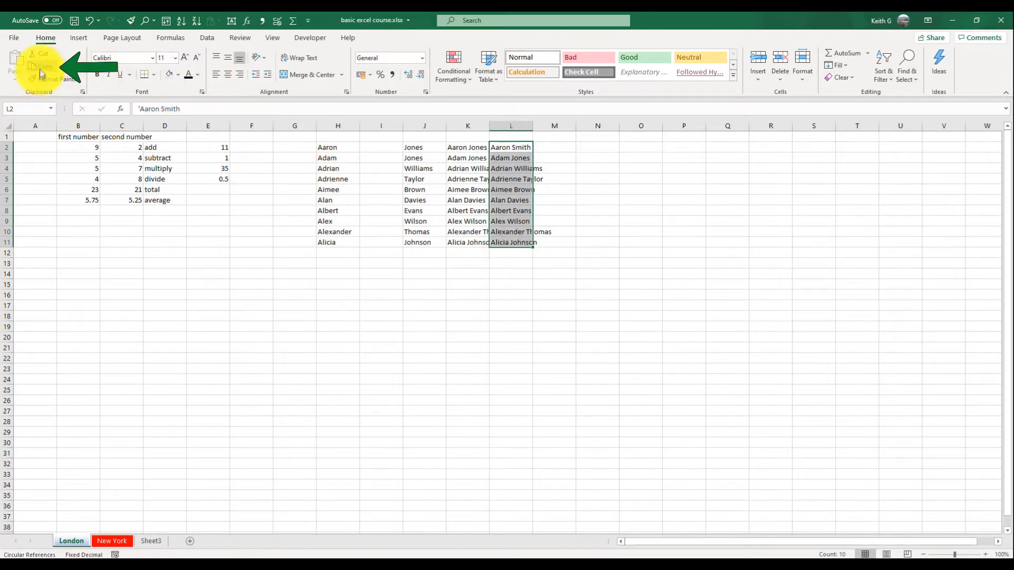
- Paste the copied full names into the New York sheet starting at cell B4
{"action": "left_click", "coordinate": [112, 541]}
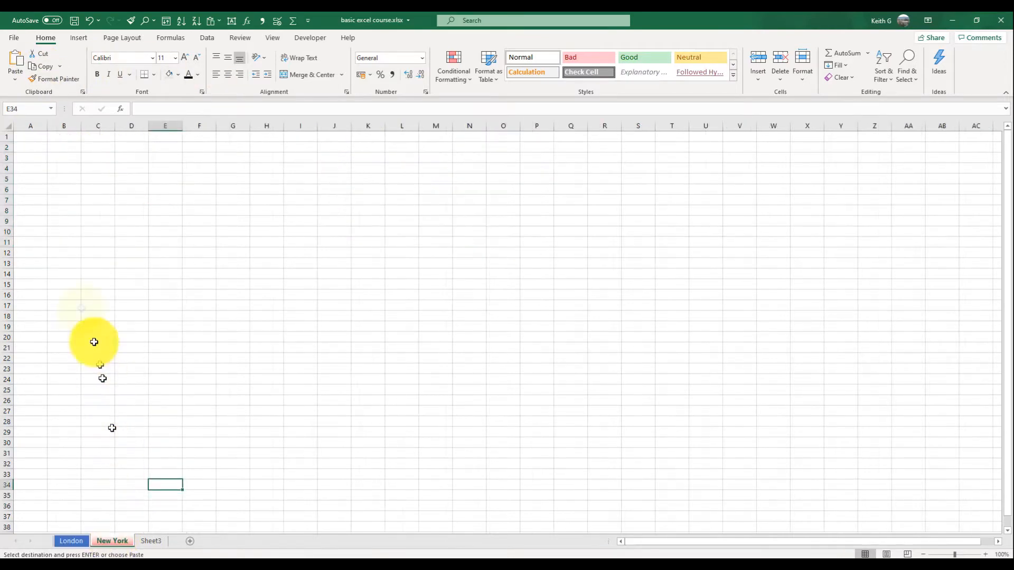
{"action": "left_click", "coordinate": [61, 165]}
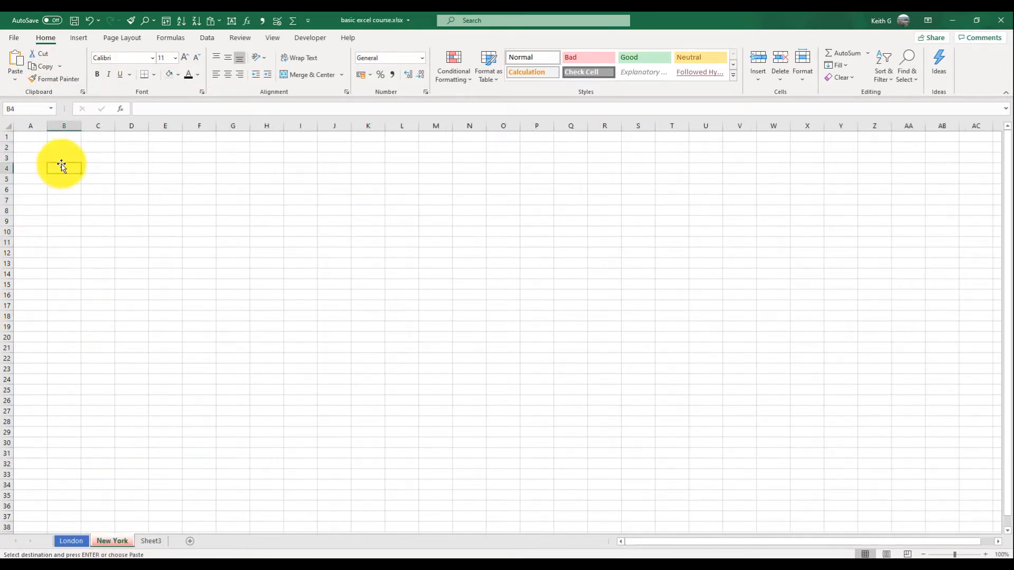
{"action": "left_click", "coordinate": [17, 61]}
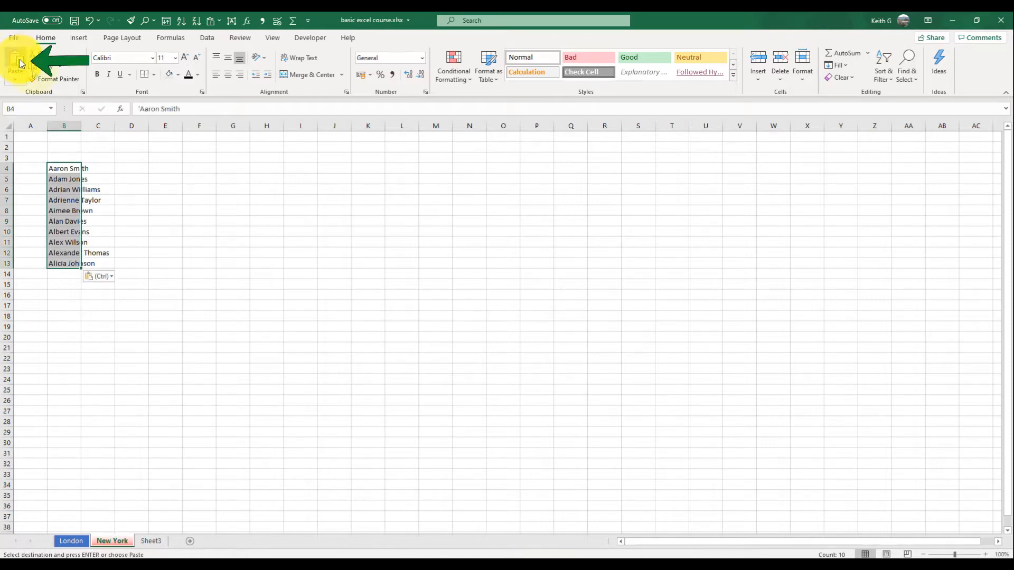
- Enter 5 in cell C4 and 4 in cell C5 beside the first two names
{"action": "left_click", "coordinate": [106, 172]}
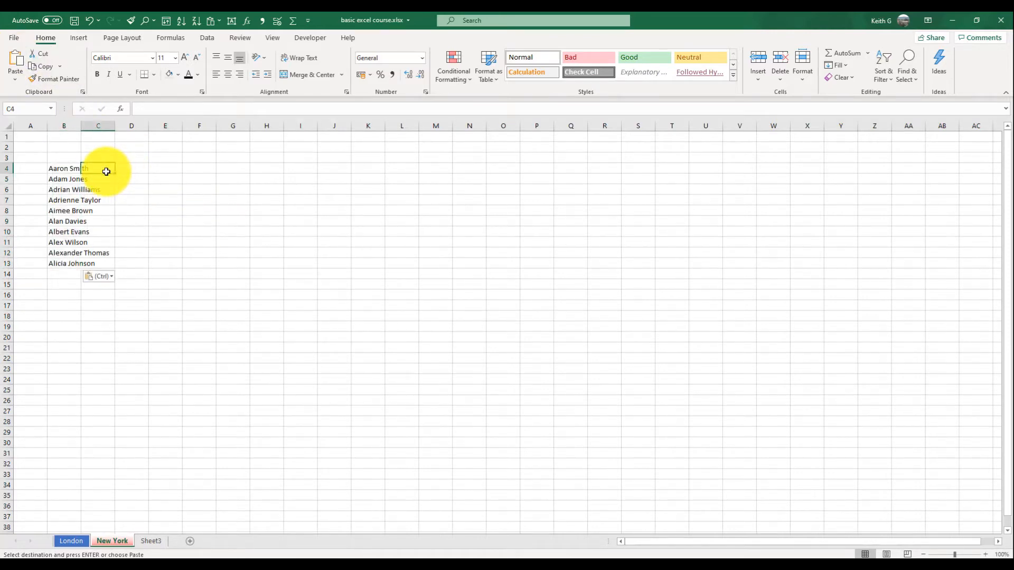
{"action": "type", "text": "5"}
{"action": "key", "text": "Return"}
{"action": "type", "text": "4"}
{"action": "key", "text": "Return"}
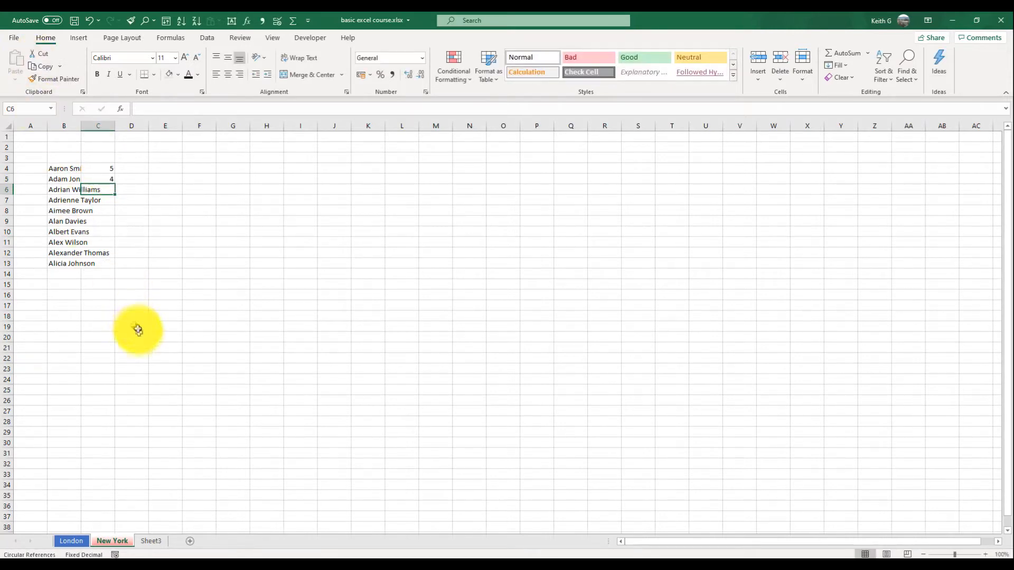
- Copy the January to March 2017 headings and figures in C2:E13 of Sheet3 to cell C2 of the New York sheet
{"action": "left_click", "coordinate": [151, 541]}
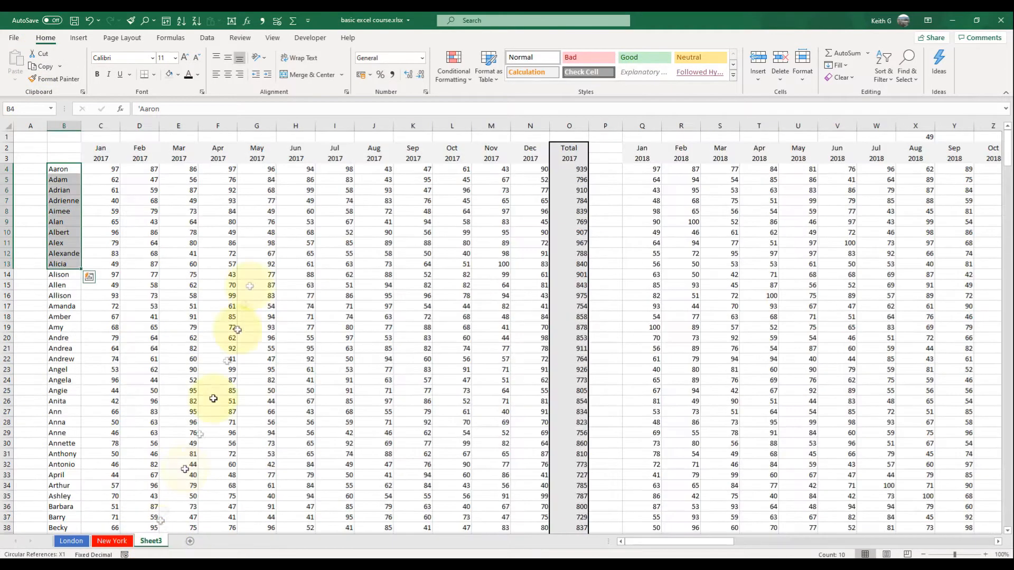
{"action": "left_click_drag", "start_coordinate": [111, 261], "coordinate": [174, 170]}
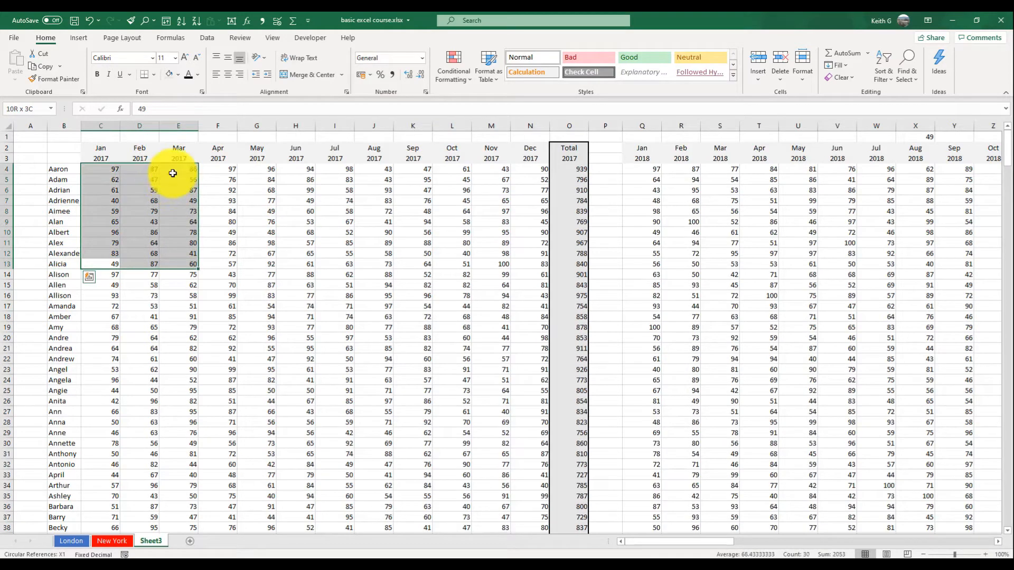
{"action": "left_click", "coordinate": [42, 66]}
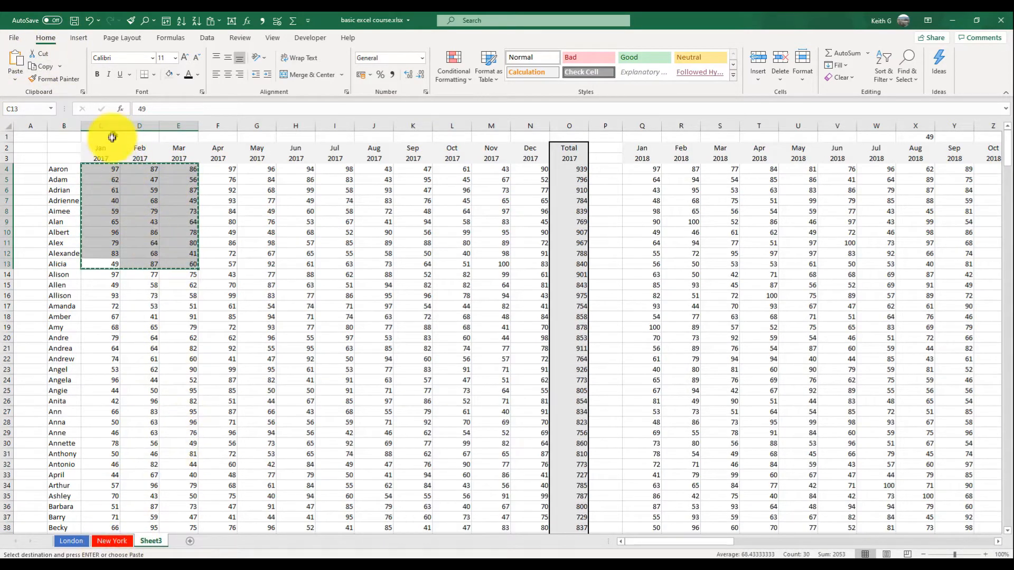
{"action": "left_click_drag", "start_coordinate": [101, 150], "coordinate": [181, 264]}
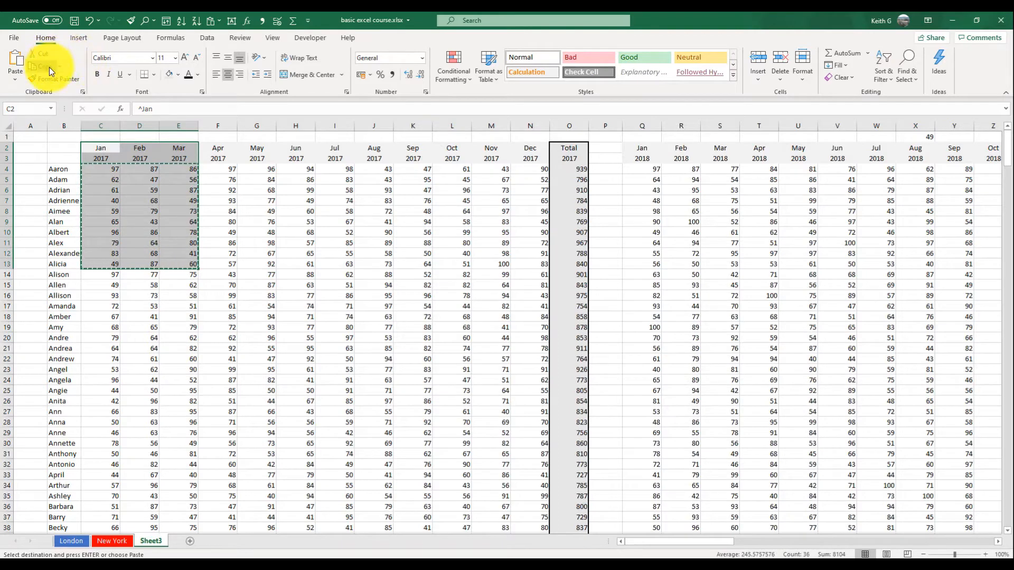
{"action": "left_click", "coordinate": [121, 543]}
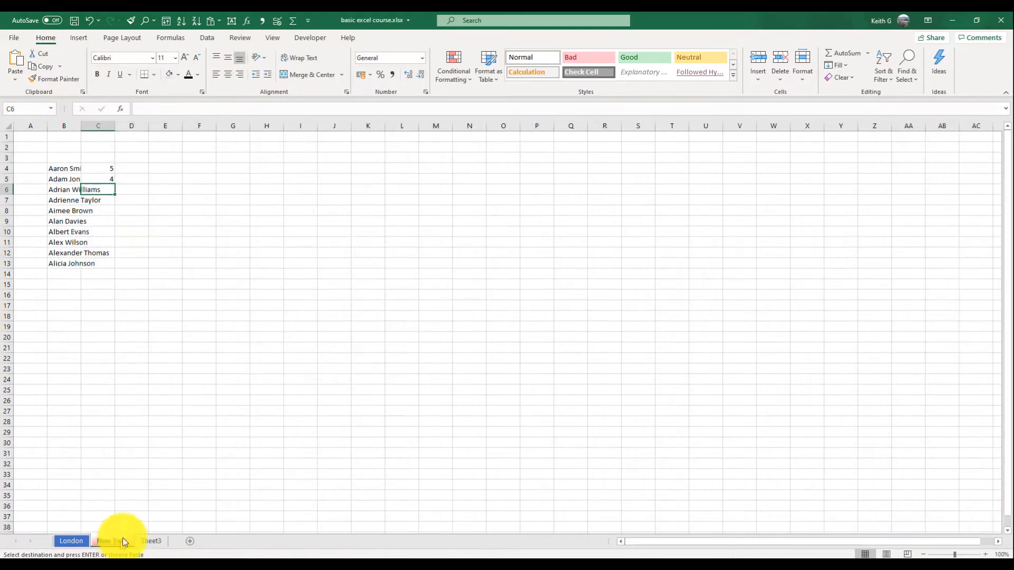
{"action": "left_click", "coordinate": [107, 148]}
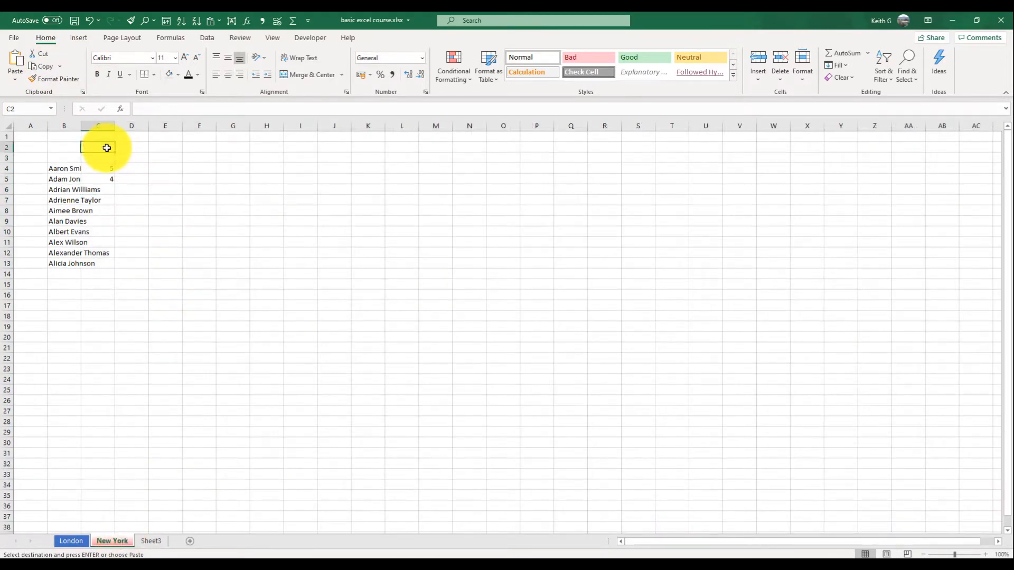
{"action": "left_click", "coordinate": [14, 62]}
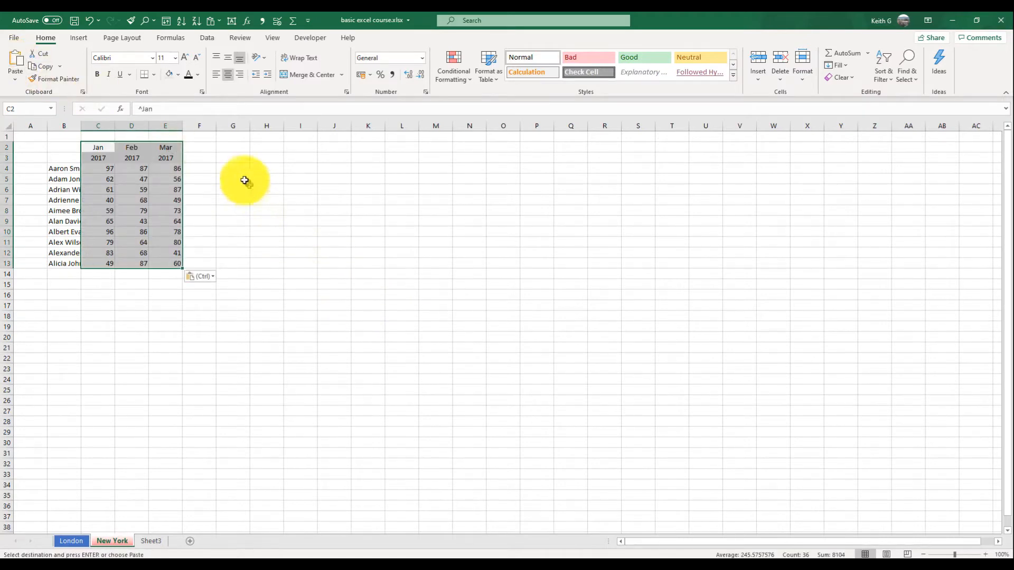
- Enter the heading Total in cell F2, beside the Mar heading
{"action": "left_click", "coordinate": [209, 148]}
{"action": "type", "text": "Tot"}
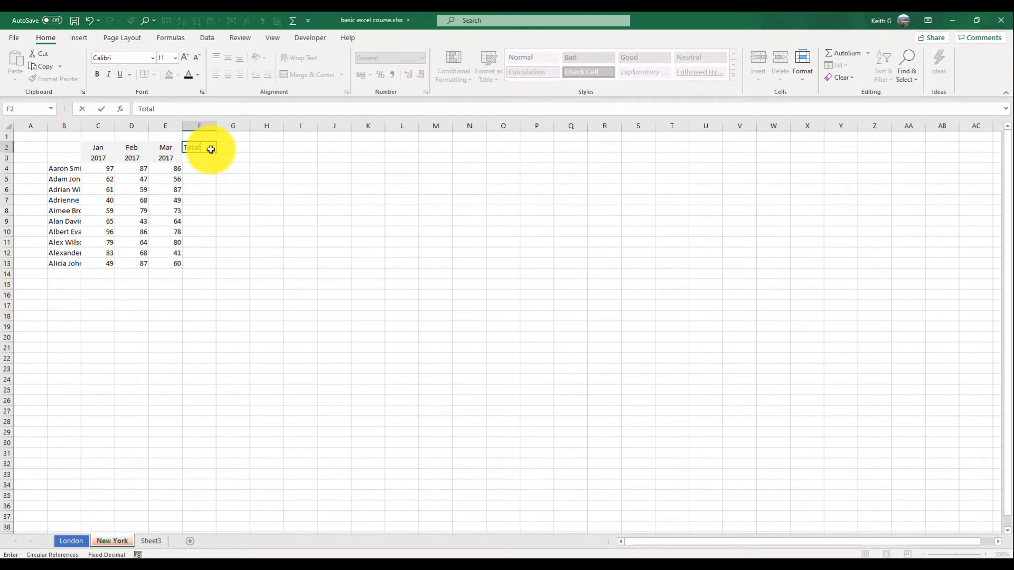
{"action": "type", "text": "al"}
{"action": "key", "text": "Return"}
{"action": "key", "text": "Return"}
- Sum C4:E4 in cell F4 with AutoSum and fill the formula down to F13
{"action": "key", "text": "ctrl+c"}
{"action": "left_click", "coordinate": [849, 51]}
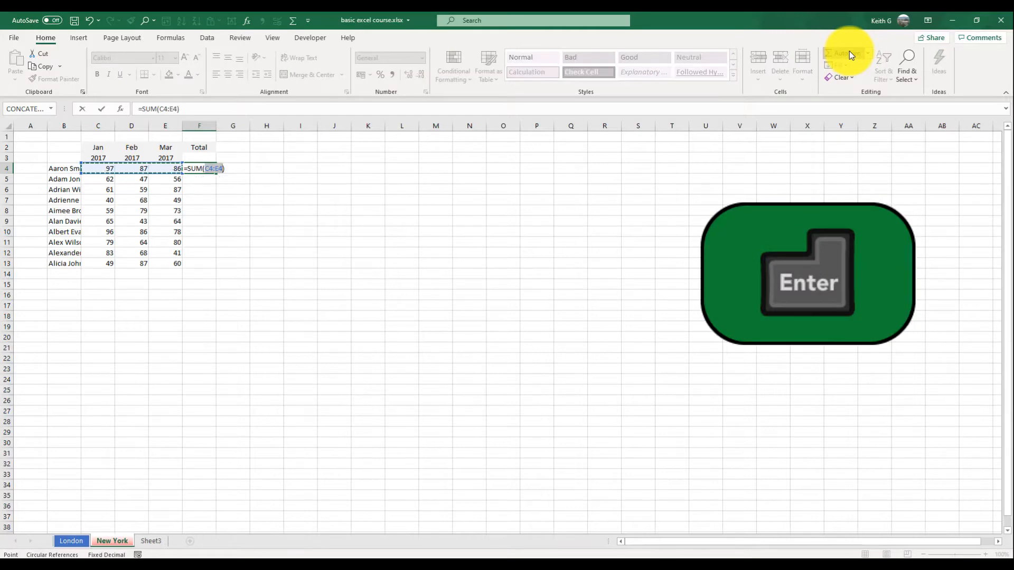
{"action": "key", "text": "Return"}
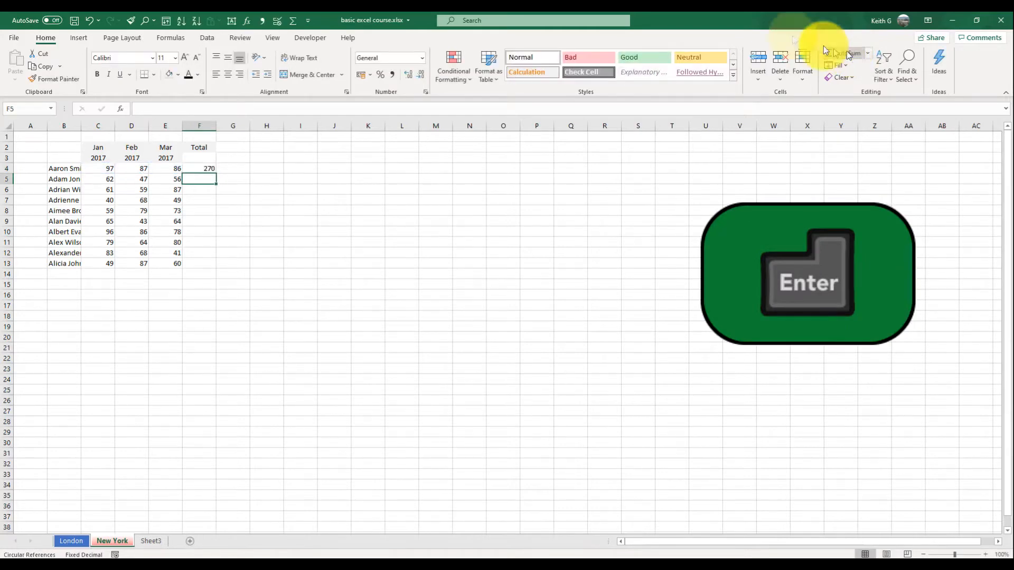
{"action": "left_click", "coordinate": [211, 169]}
{"action": "left_click_drag", "start_coordinate": [218, 175], "coordinate": [222, 272]}
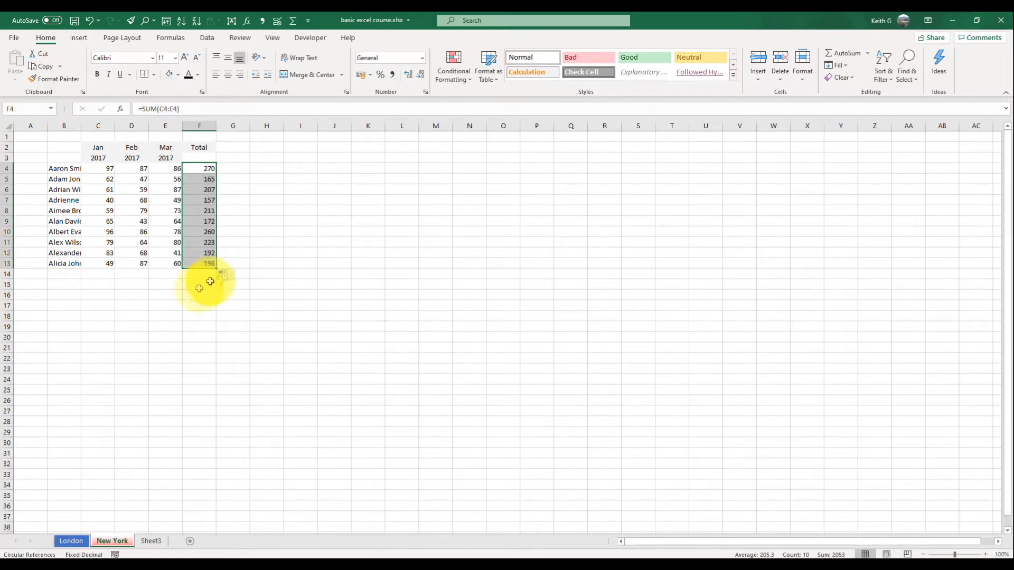
- Enter the row label Total in cell B14, below the last name
{"action": "left_click", "coordinate": [76, 273]}
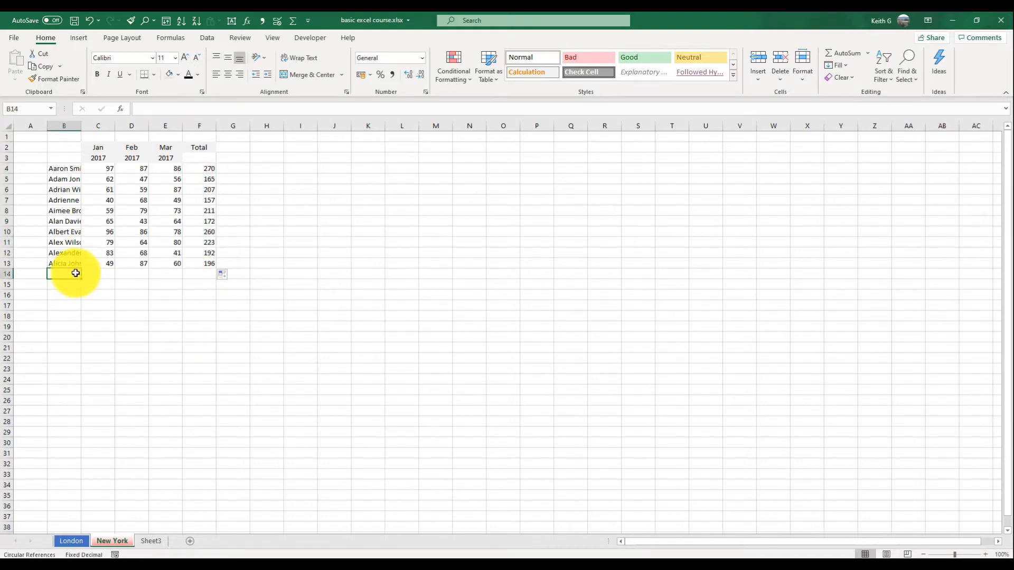
{"action": "type", "text": "T"}
{"action": "key", "text": "Tab"}
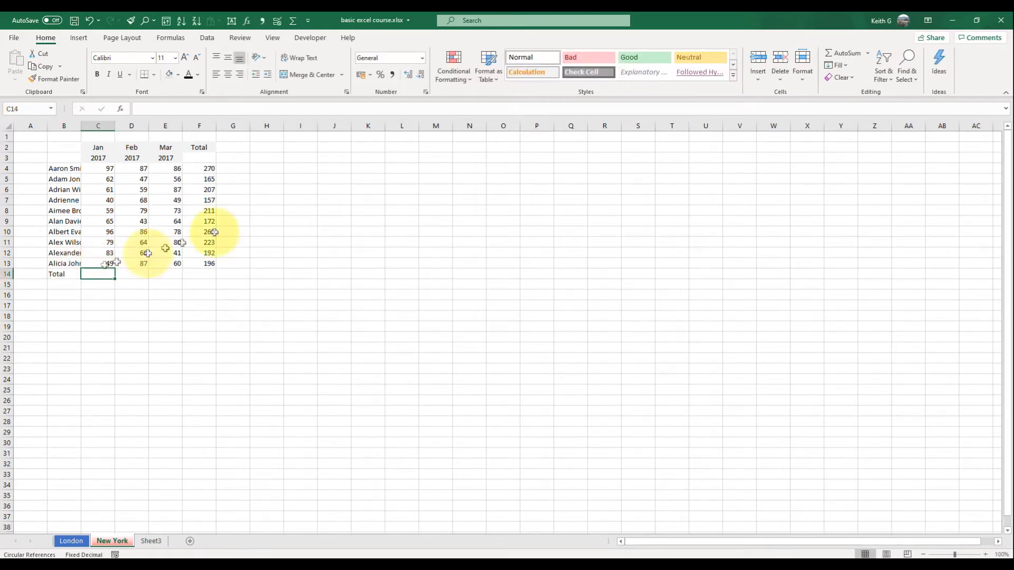
- Sum C4:C13 in cell C14 with AutoSum, excluding the year heading, and fill the formula across to F14
{"action": "left_click", "coordinate": [842, 53]}
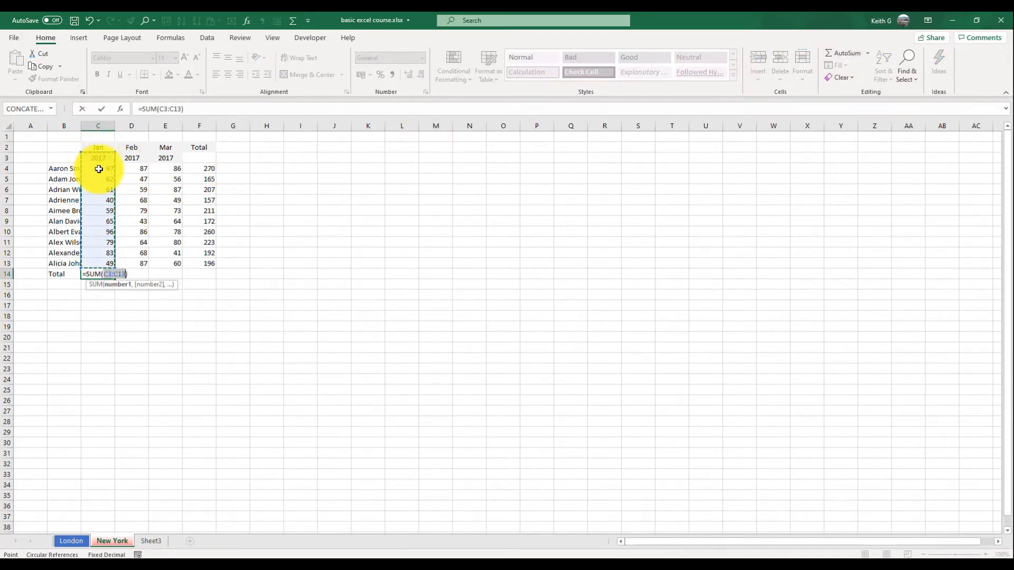
{"action": "left_click_drag", "start_coordinate": [99, 169], "coordinate": [106, 265]}
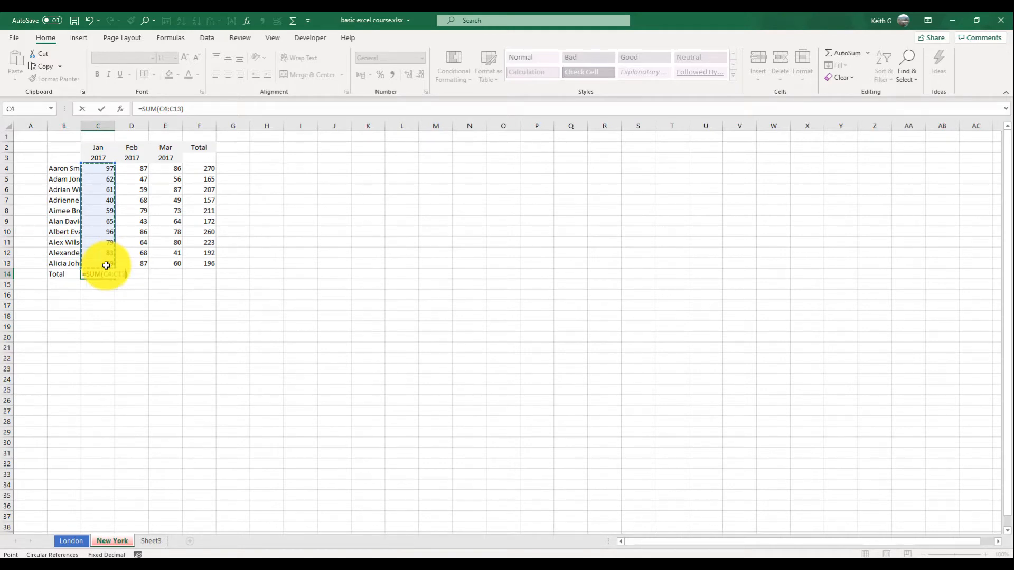
{"action": "key", "text": "Return"}
{"action": "key", "text": "Up"}
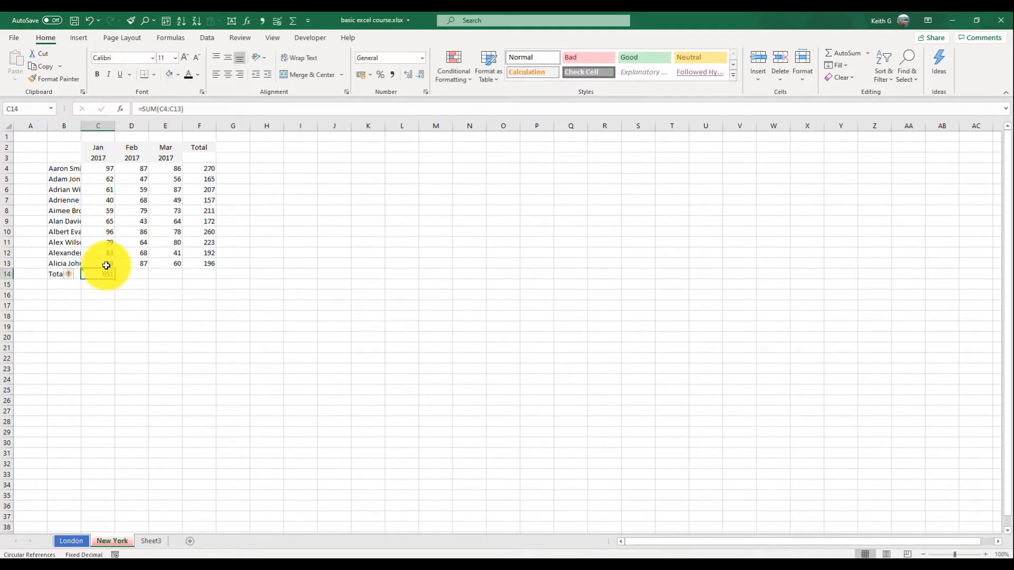
{"action": "left_click_drag", "start_coordinate": [118, 280], "coordinate": [231, 276]}
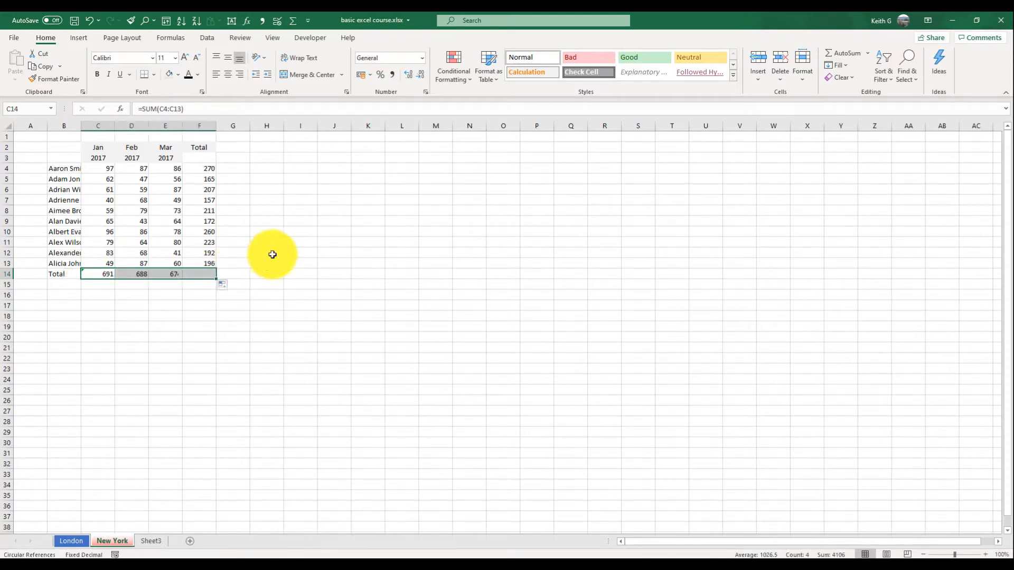
- Autofit the width of column B to the full names
{"action": "left_click", "coordinate": [104, 214]}
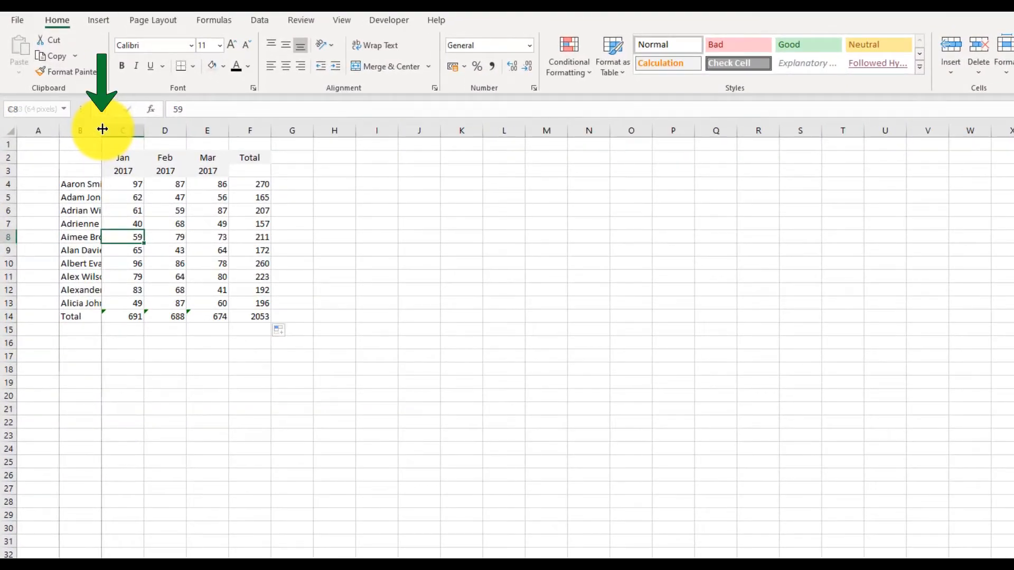
{"action": "double_click", "coordinate": [102, 130]}
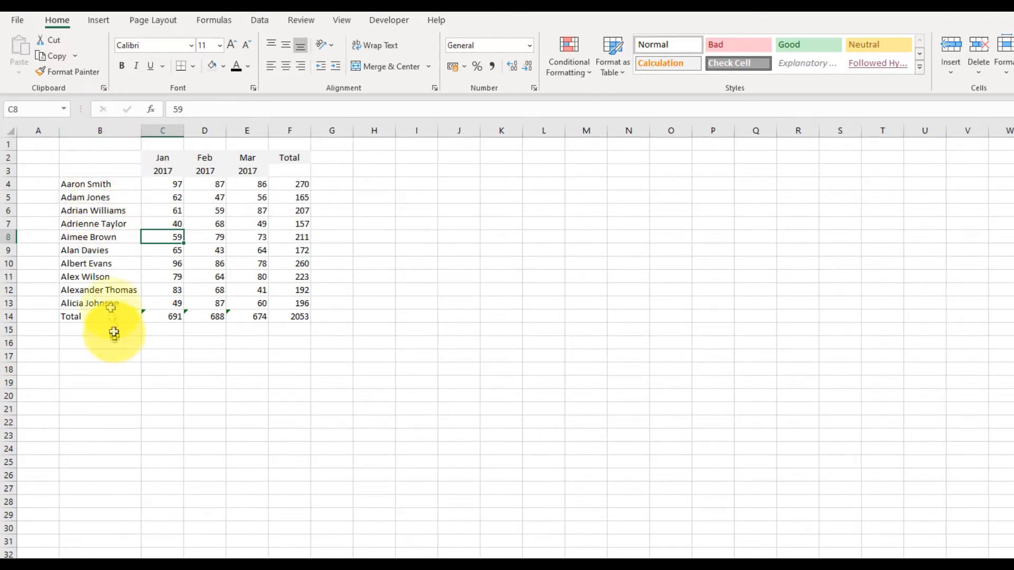
{"action": "left_click", "coordinate": [167, 168]}
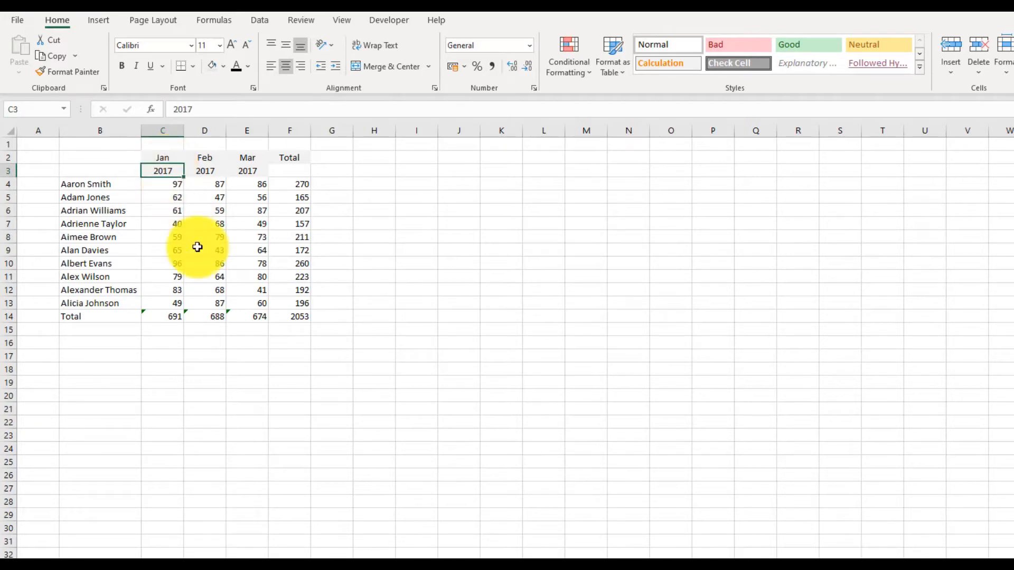
- Delete row 3, which holds the 2017 year headings
{"action": "left_click", "coordinate": [8, 171]}
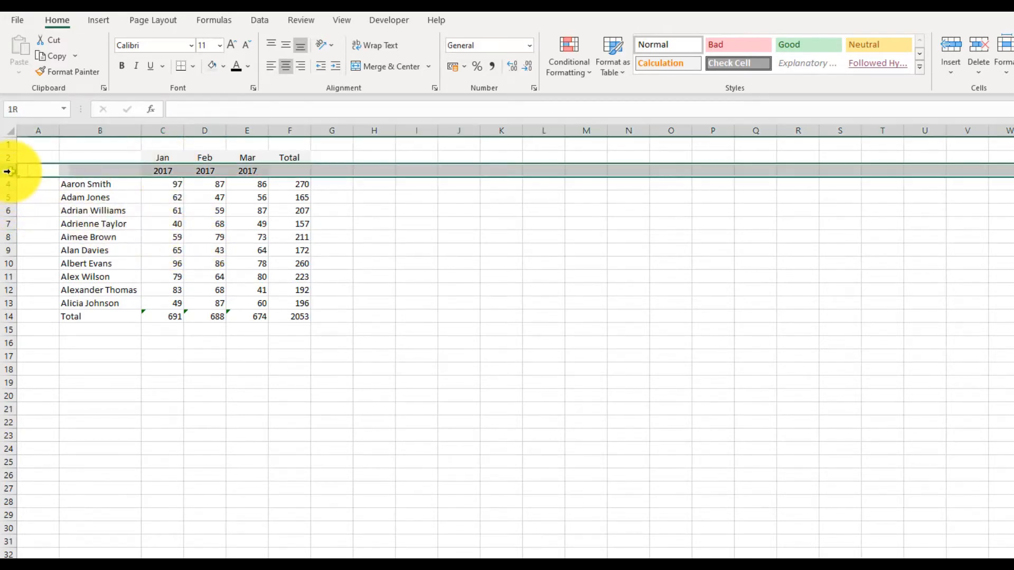
{"action": "right_click", "coordinate": [10, 171]}
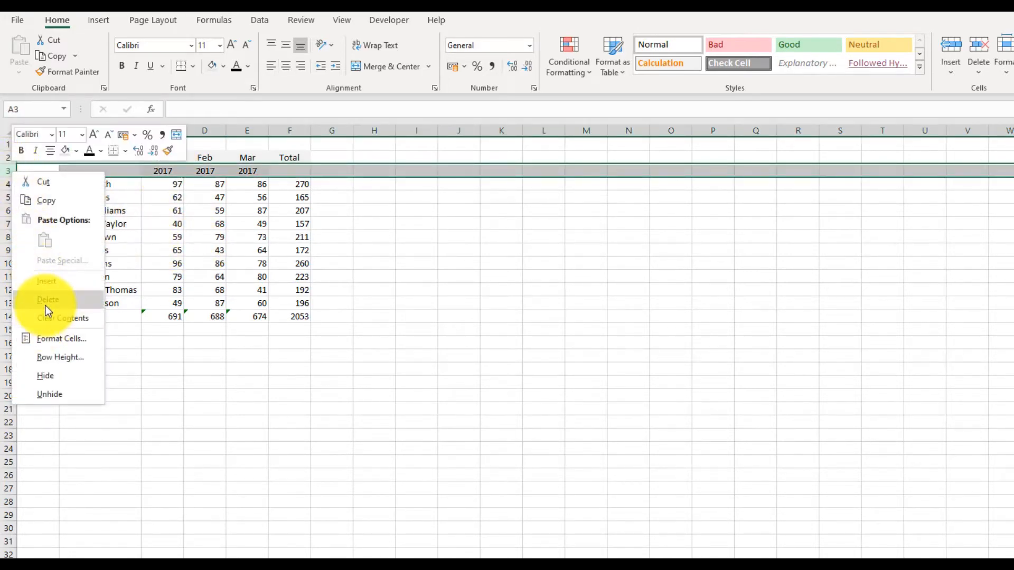
{"action": "key", "text": "Escape"}
{"action": "key", "text": "ctrl+minus"}
{"action": "left_click", "coordinate": [258, 236]}
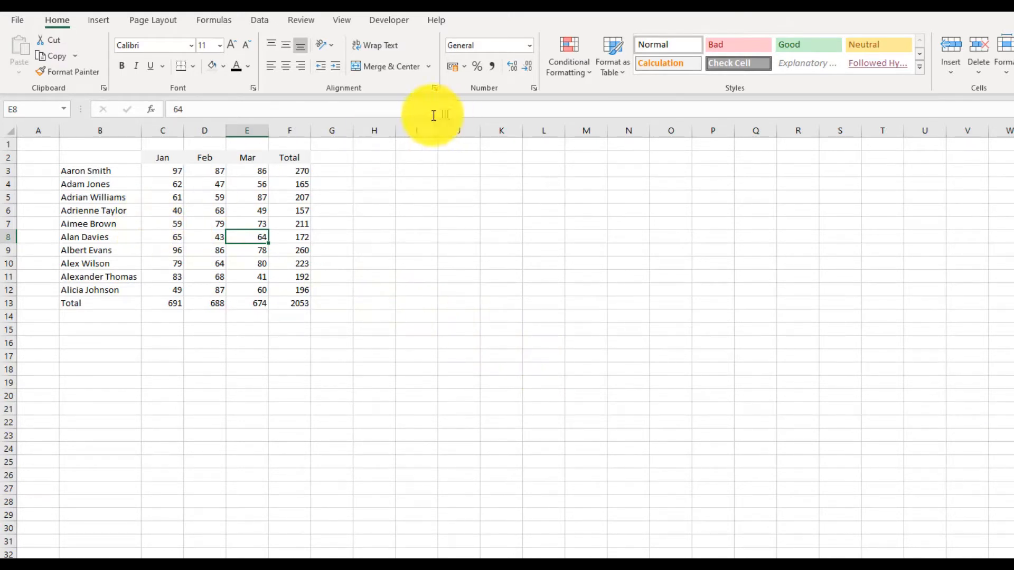
- Format the range B2:F12 as a table with headers, using the black-header style in the third row of the Medium group
{"action": "left_click", "coordinate": [168, 204]}
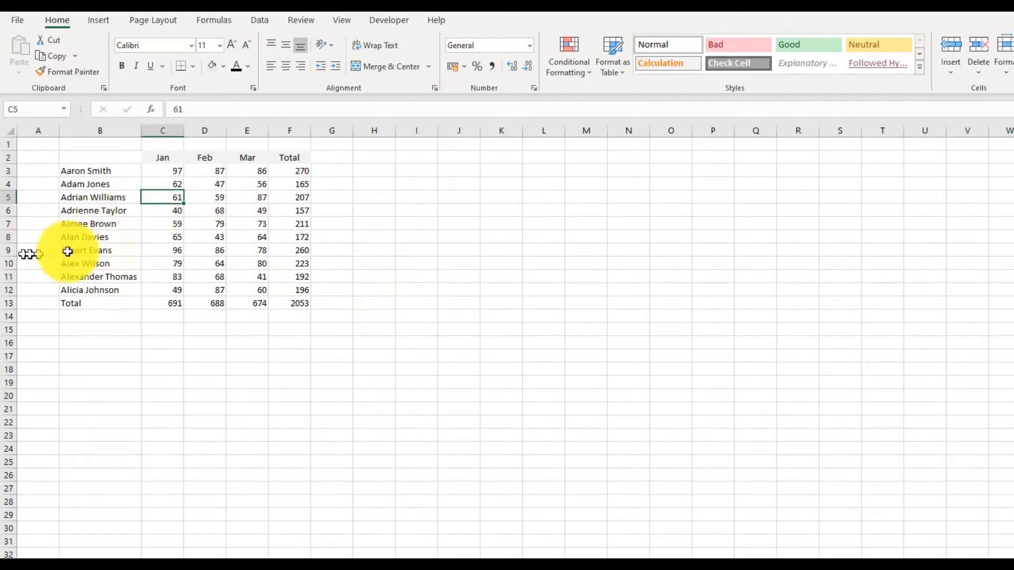
{"action": "left_click", "coordinate": [615, 51]}
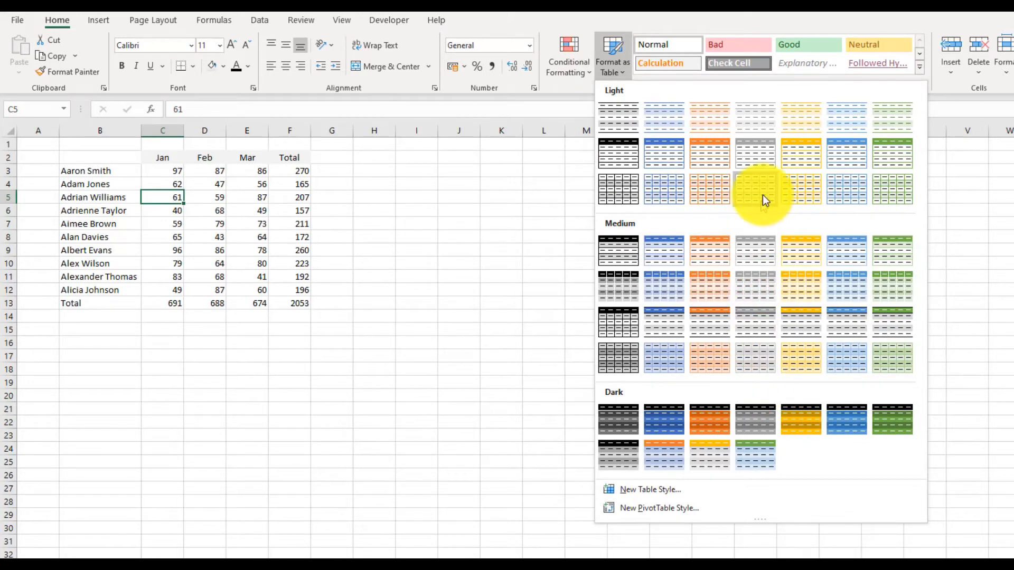
{"action": "left_click", "coordinate": [623, 317]}
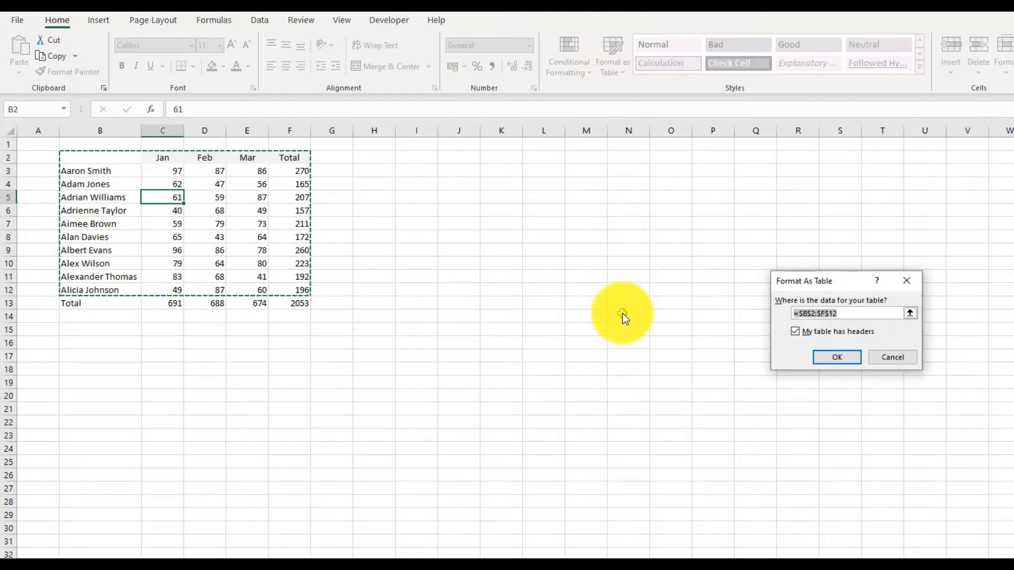
{"action": "left_click", "coordinate": [841, 355]}
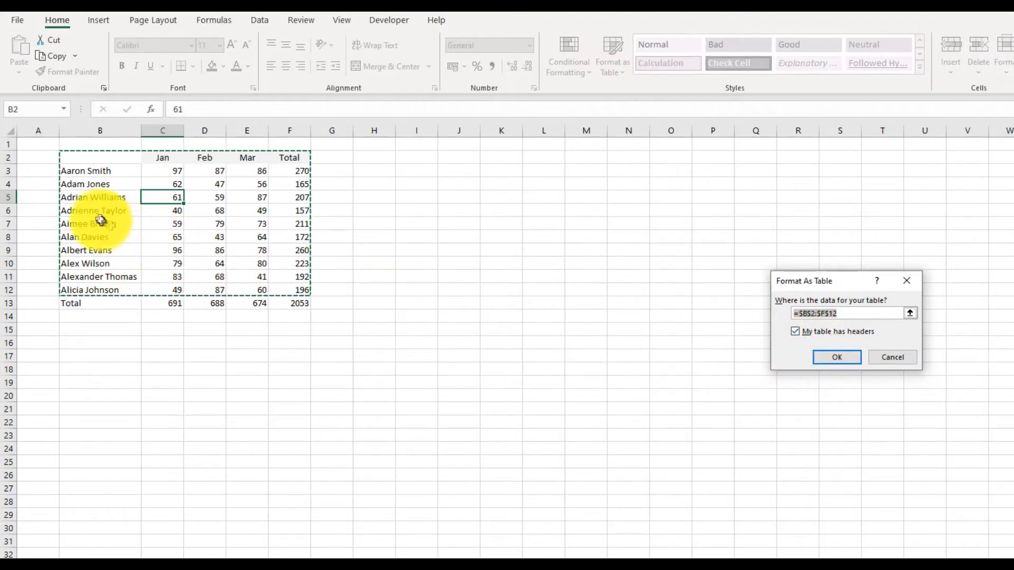
{"action": "left_click", "coordinate": [847, 358]}
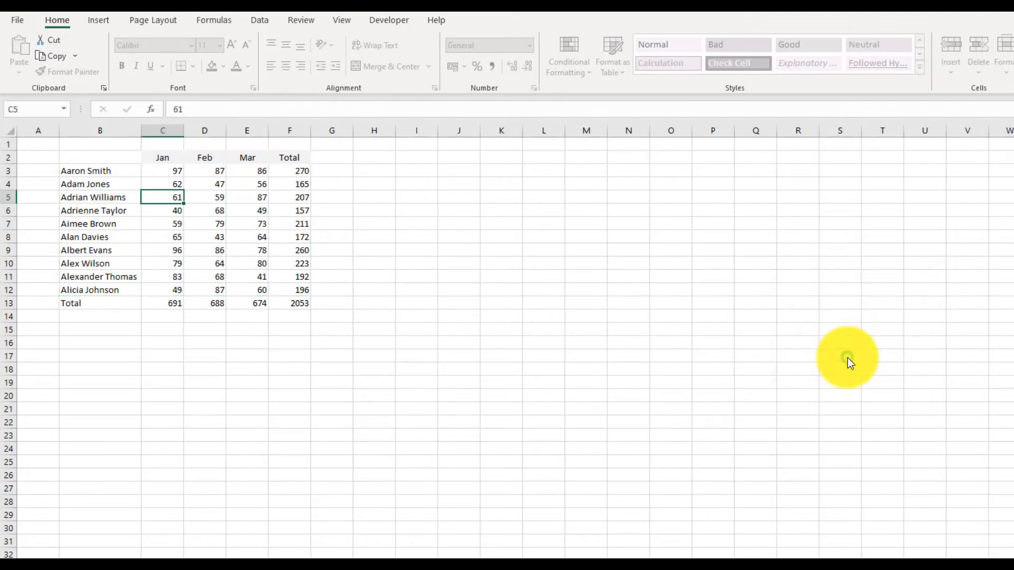
- Filter the table's first column to show only the third, fourth and fifth names
{"action": "left_click", "coordinate": [171, 254]}
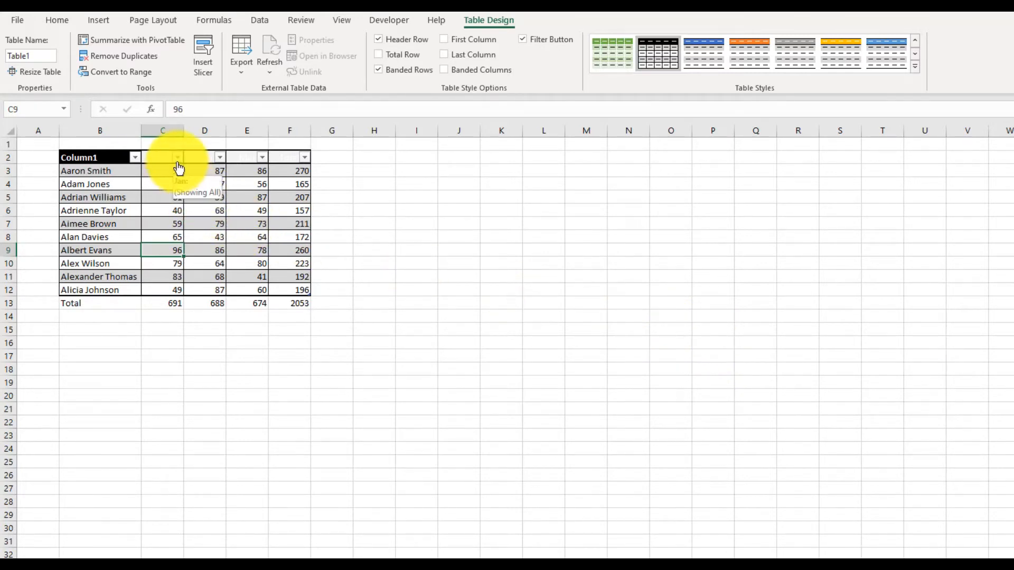
{"action": "left_click", "coordinate": [137, 158]}
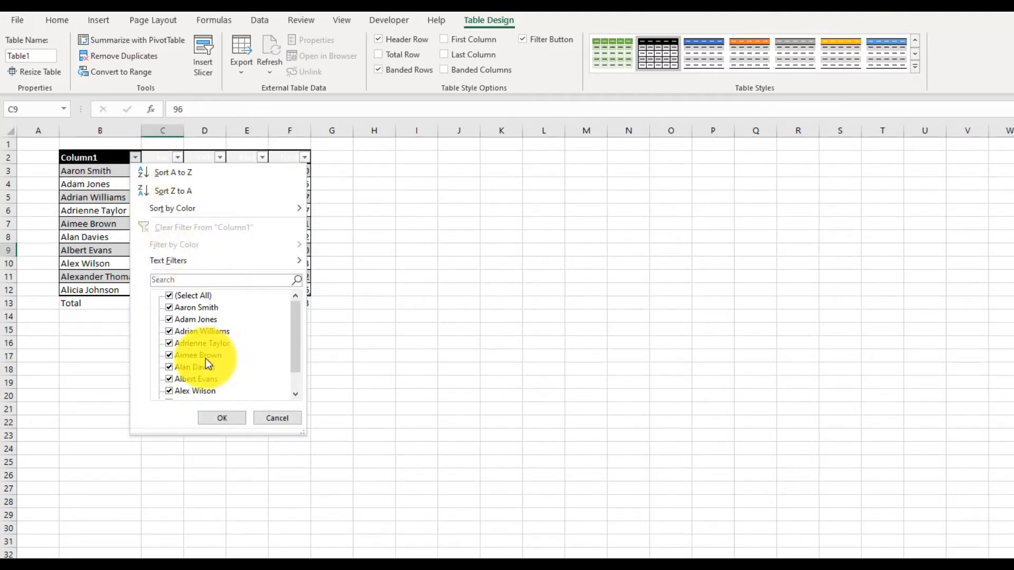
{"action": "left_click", "coordinate": [166, 296]}
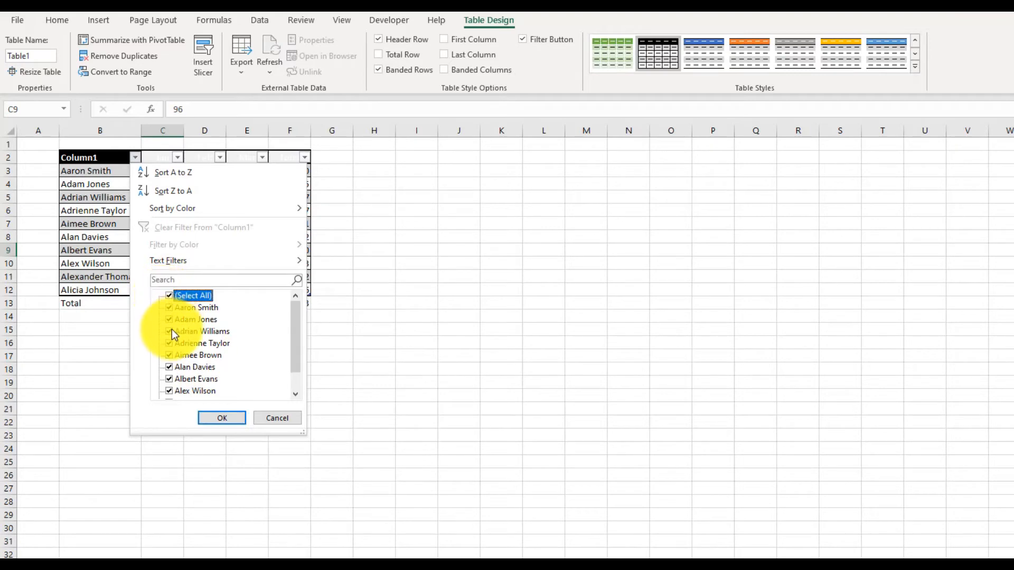
{"action": "left_click", "coordinate": [170, 295]}
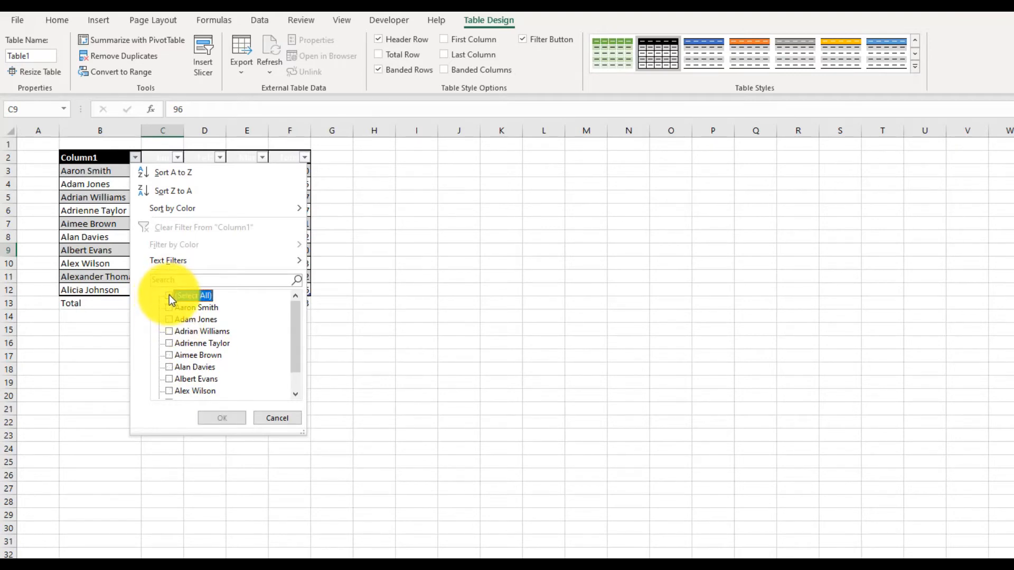
{"action": "left_click", "coordinate": [169, 331]}
{"action": "left_click", "coordinate": [169, 343]}
{"action": "left_click", "coordinate": [169, 355]}
{"action": "left_click", "coordinate": [223, 417]}
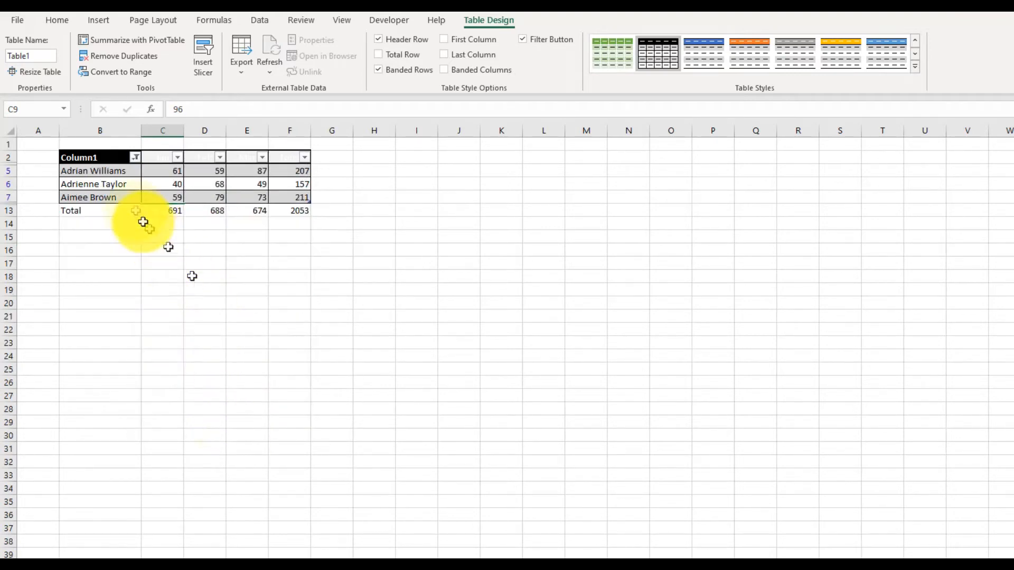
- Reselect all names in the first column's filter to bring back every row
{"action": "left_click", "coordinate": [136, 157]}
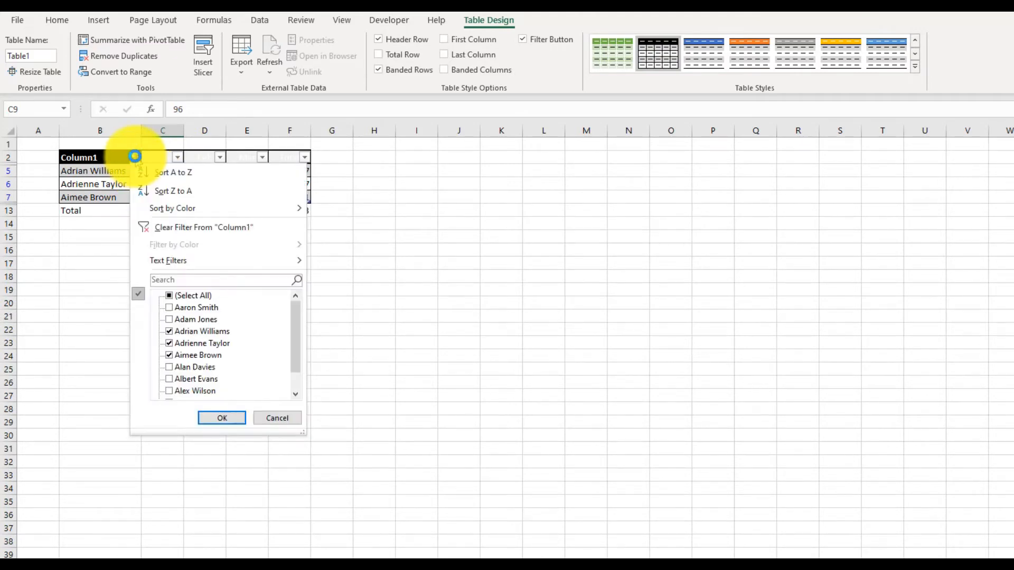
{"action": "left_click", "coordinate": [169, 295]}
{"action": "left_click", "coordinate": [226, 415]}
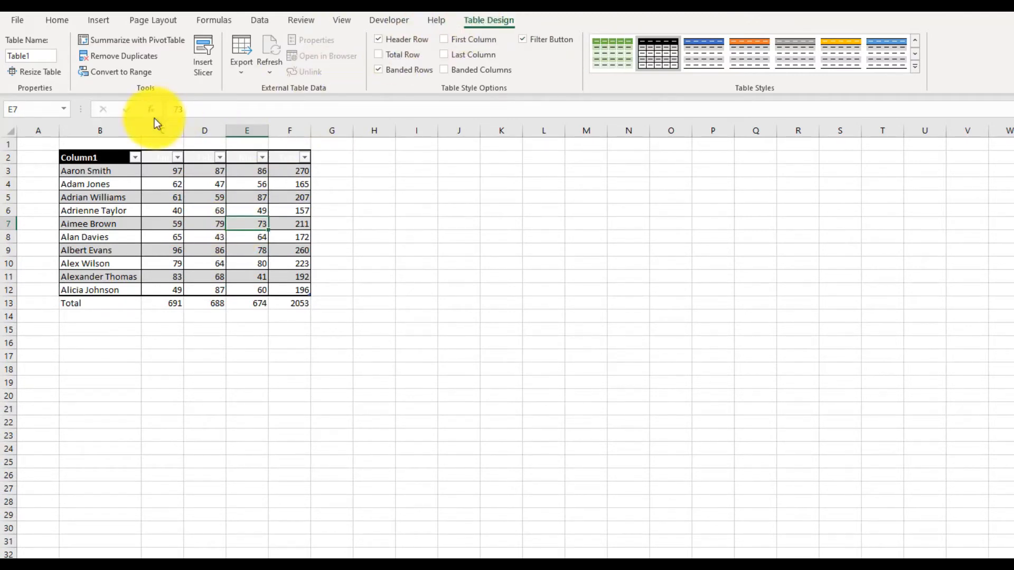
- Convert the table to a normal range and clear the Column1 heading from cell B2
{"action": "left_click", "coordinate": [115, 75]}
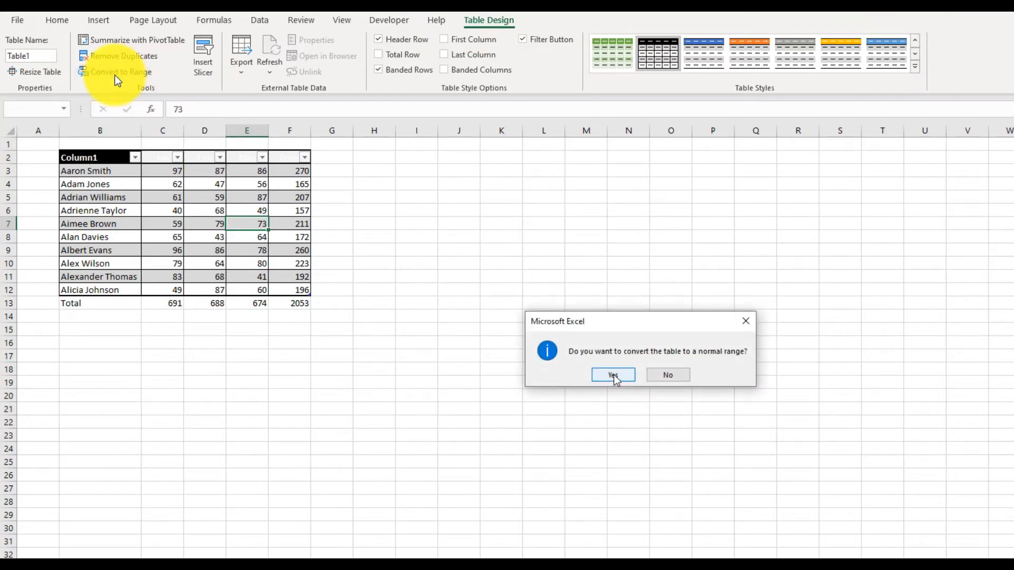
{"action": "left_click", "coordinate": [614, 374]}
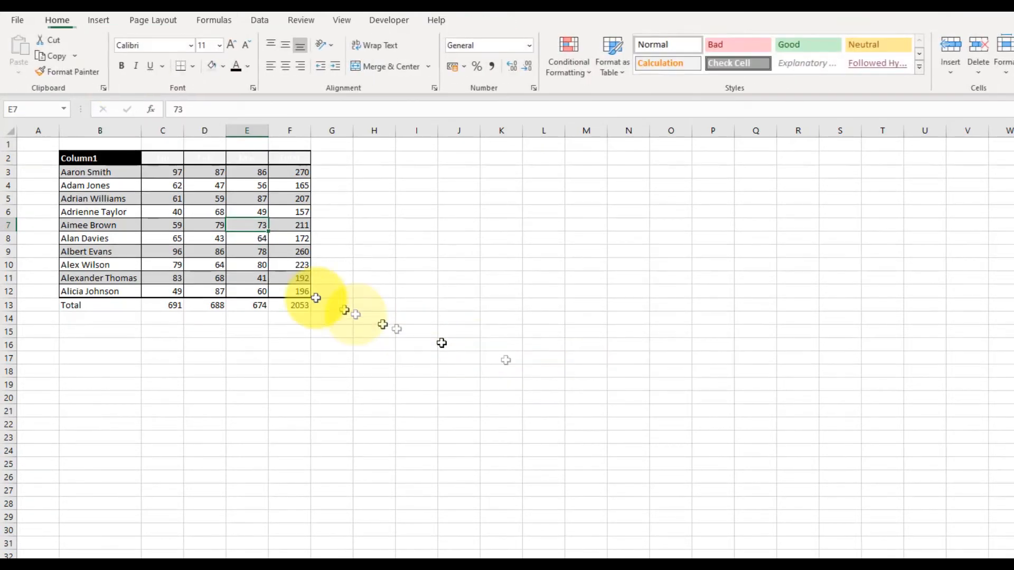
{"action": "left_click", "coordinate": [174, 157]}
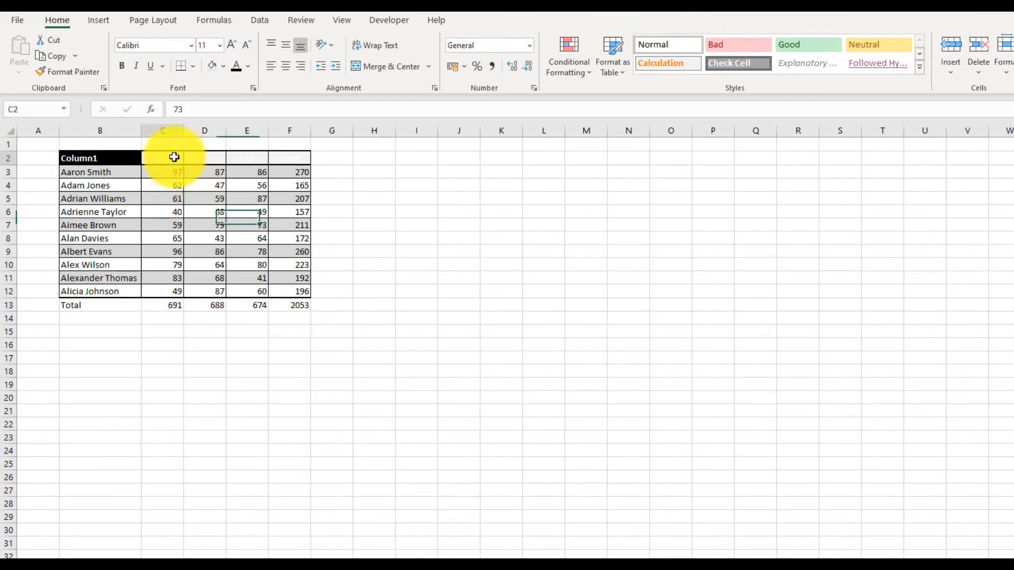
{"action": "left_click", "coordinate": [201, 187]}
{"action": "left_click", "coordinate": [209, 162]}
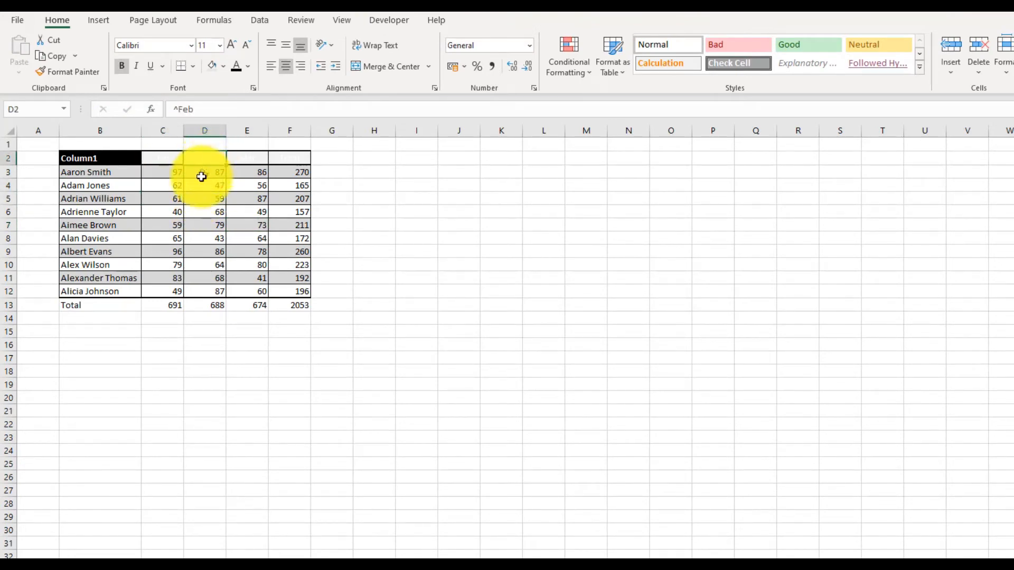
{"action": "left_click", "coordinate": [127, 162]}
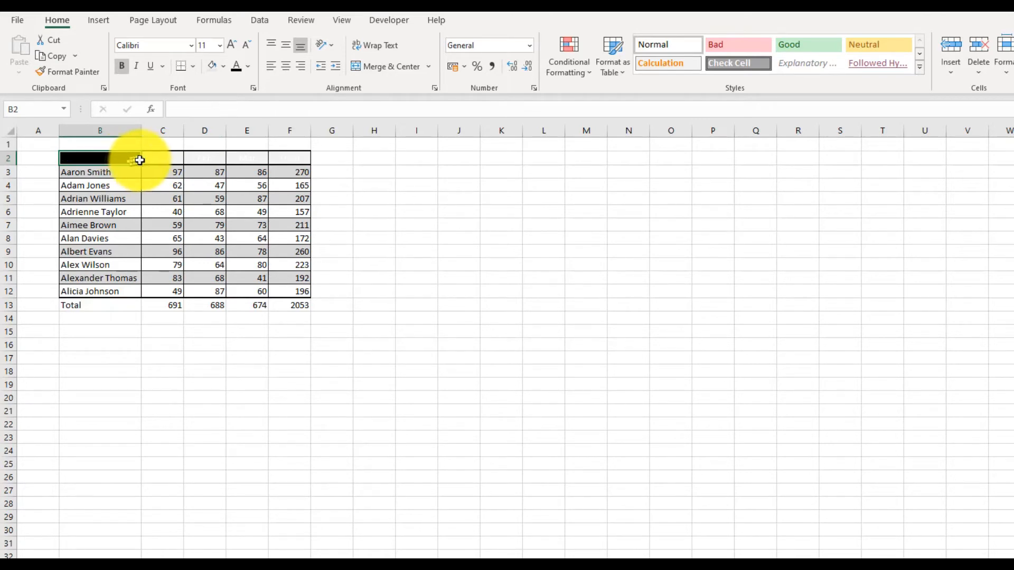
- Set the font color of the month and total headings in C2:F2 to black
{"action": "left_click_drag", "start_coordinate": [149, 159], "coordinate": [235, 167]}
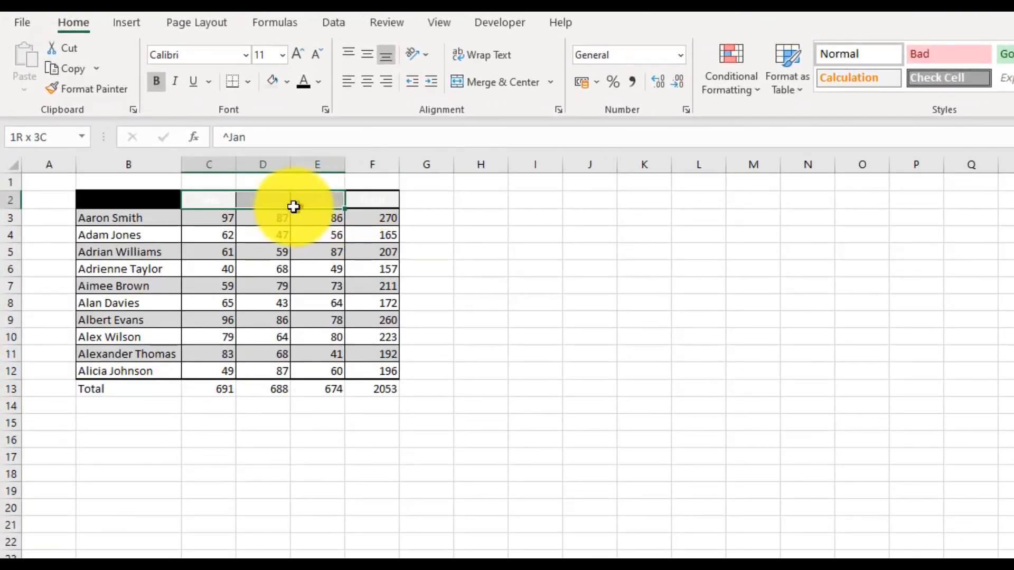
{"action": "left_click_drag", "start_coordinate": [294, 207], "coordinate": [351, 210]}
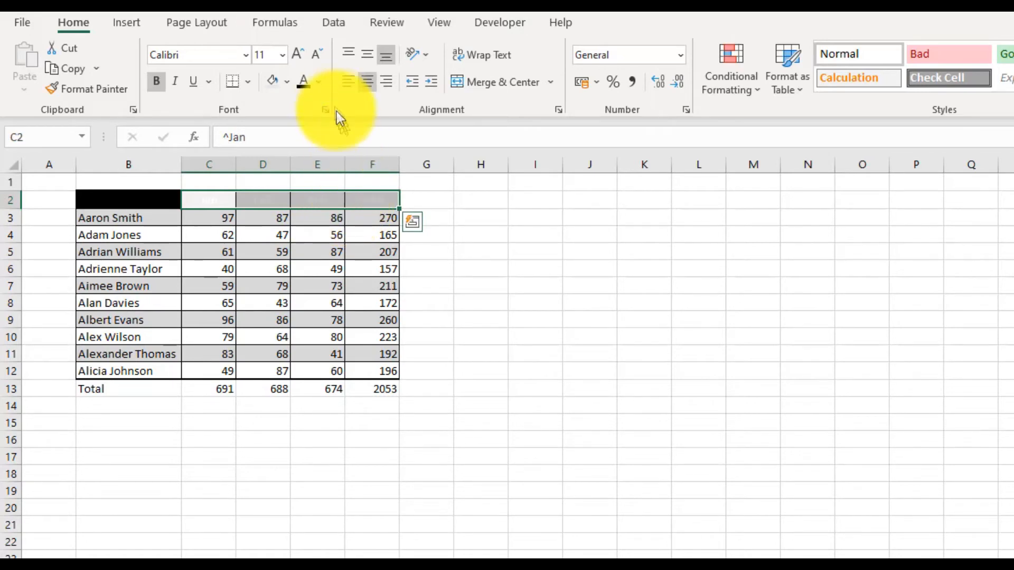
{"action": "left_click", "coordinate": [319, 83]}
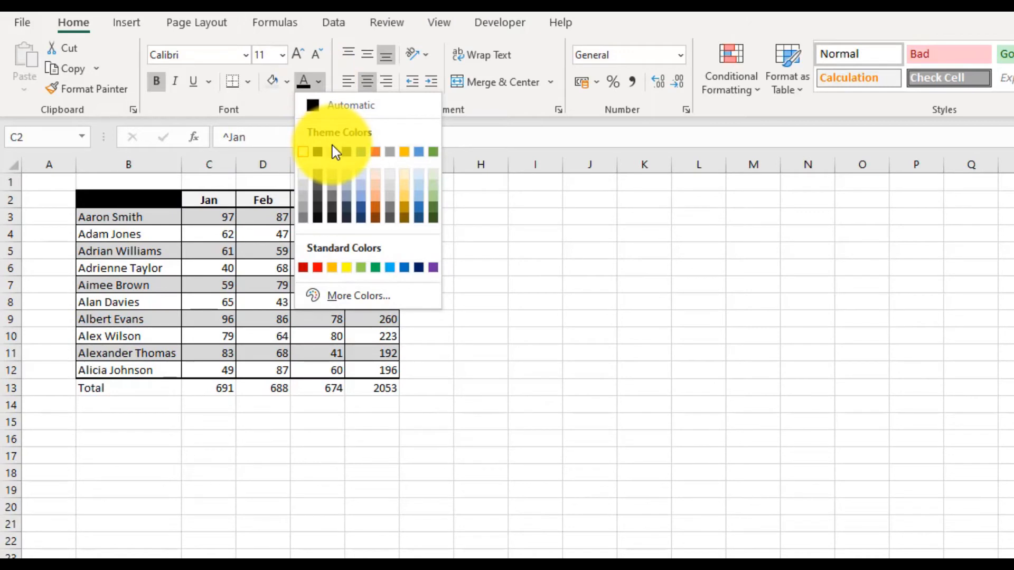
{"action": "left_click", "coordinate": [318, 153]}
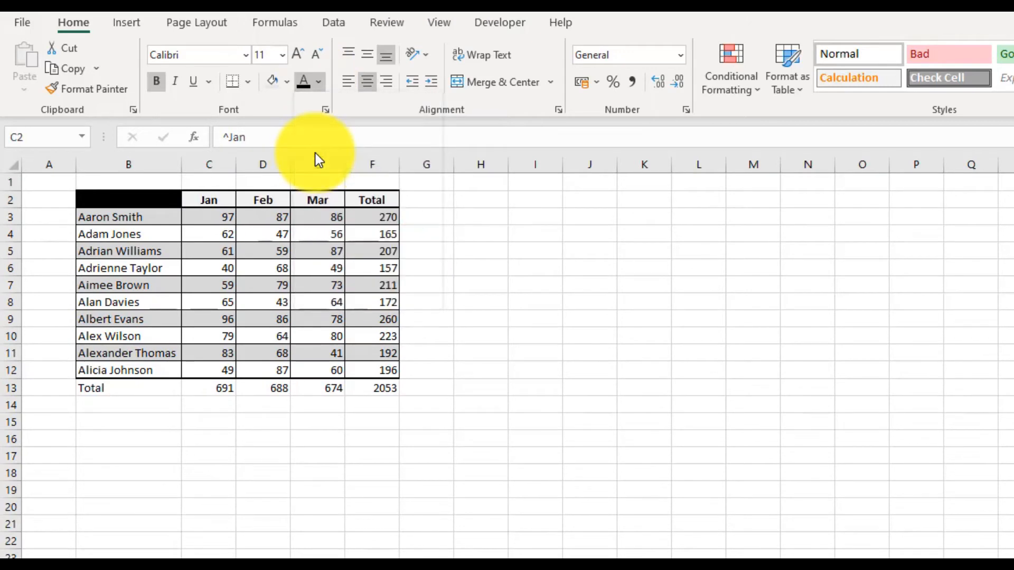
{"action": "left_click", "coordinate": [519, 301]}
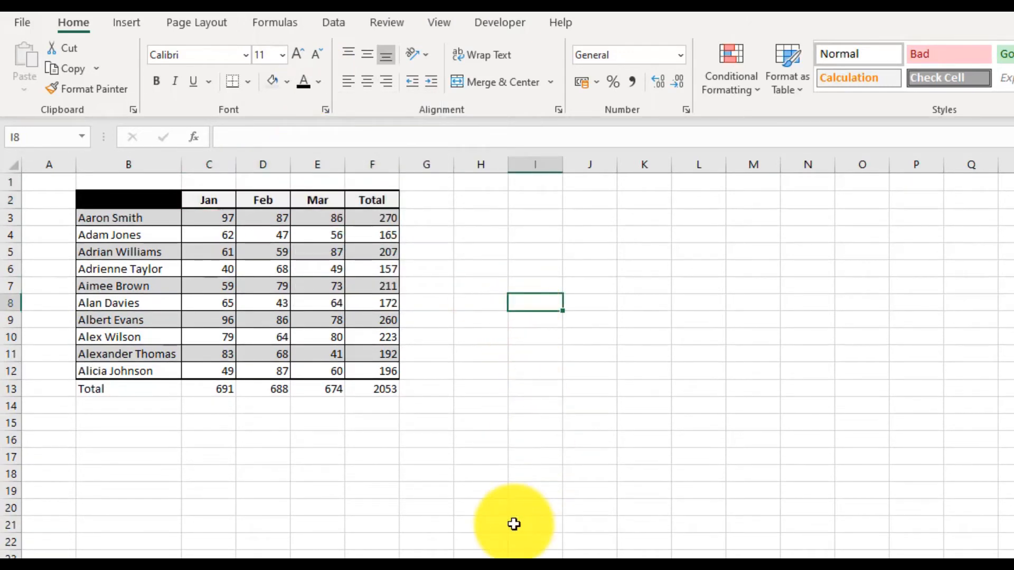
- Change the fill color of the empty heading cell B2 to white
{"action": "left_click", "coordinate": [145, 197]}
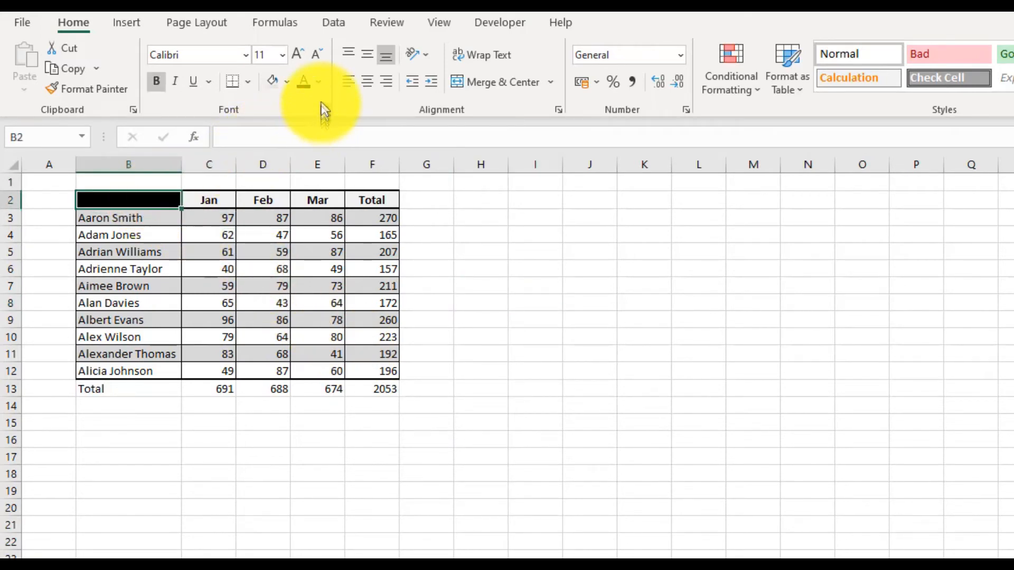
{"action": "left_click", "coordinate": [287, 76]}
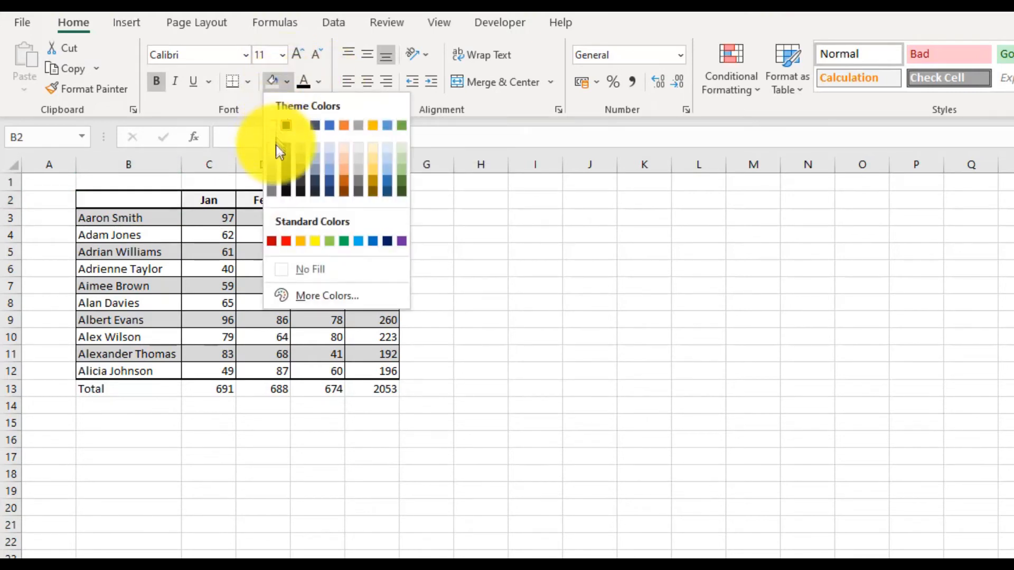
{"action": "left_click", "coordinate": [272, 128]}
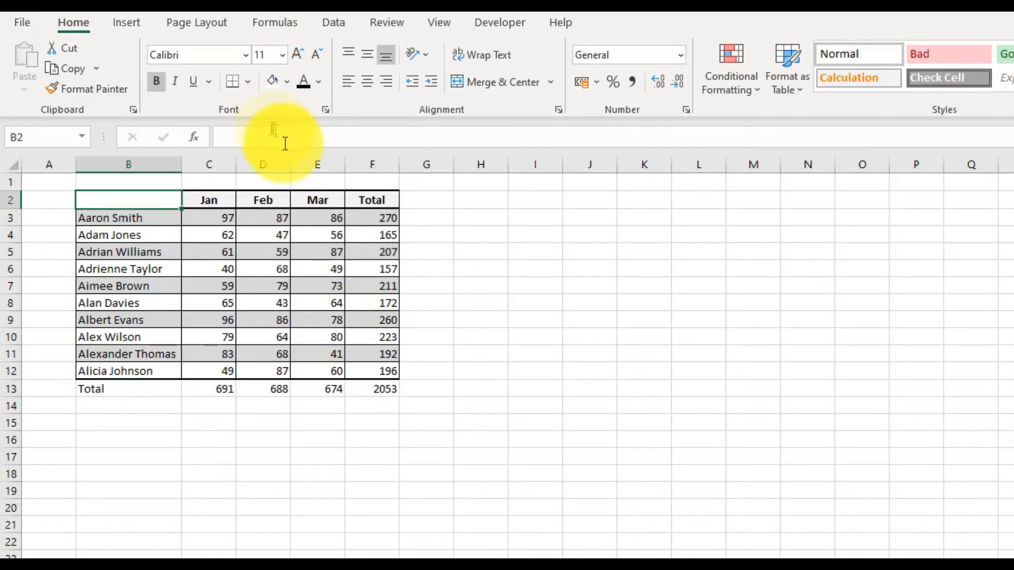
{"action": "left_click", "coordinate": [470, 387]}
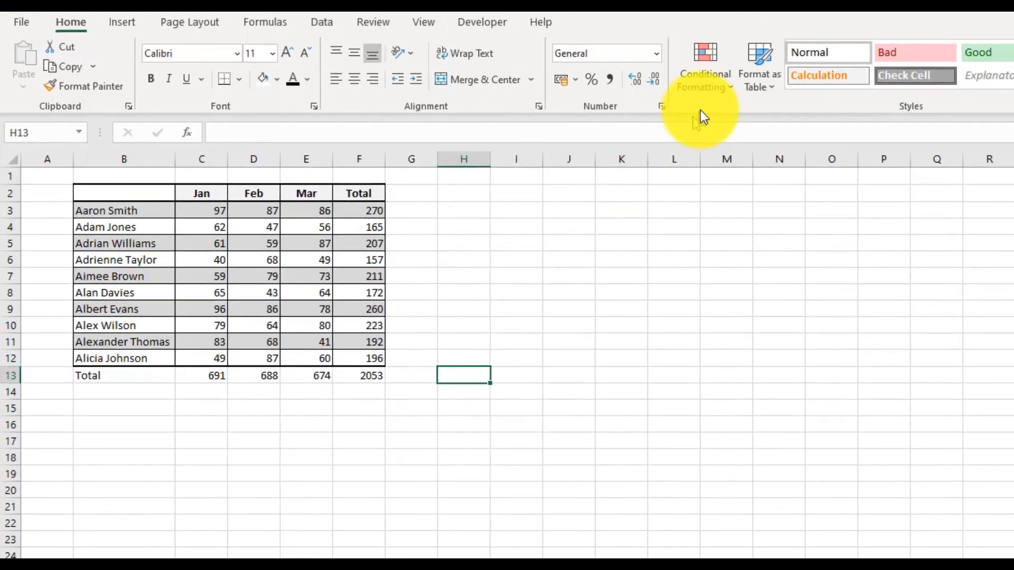
- Create a new table style and give its First Column Stripe element a medium-light blue fill
{"action": "left_click", "coordinate": [317, 286]}
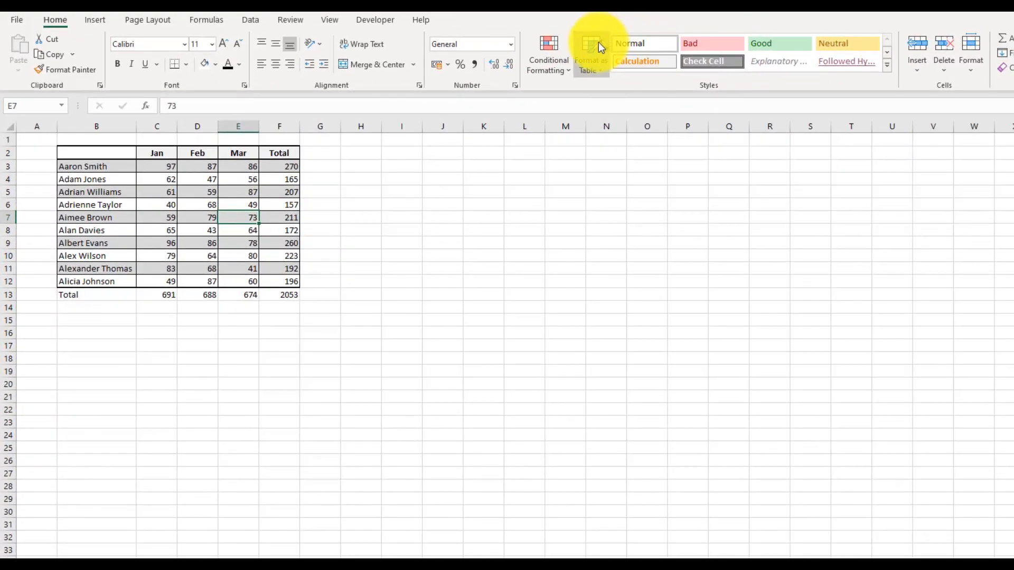
{"action": "left_click", "coordinate": [600, 47]}
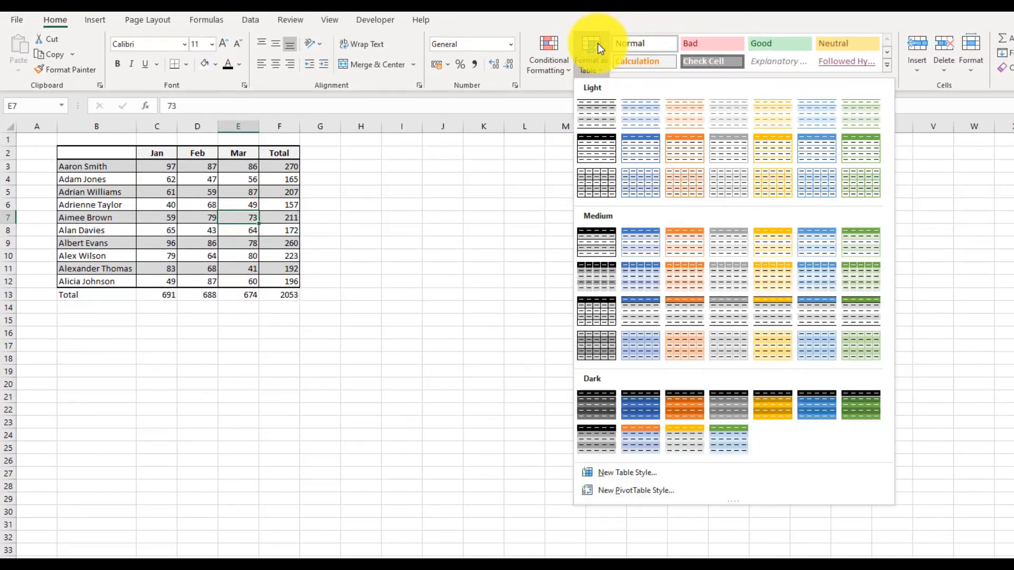
{"action": "left_click", "coordinate": [656, 474]}
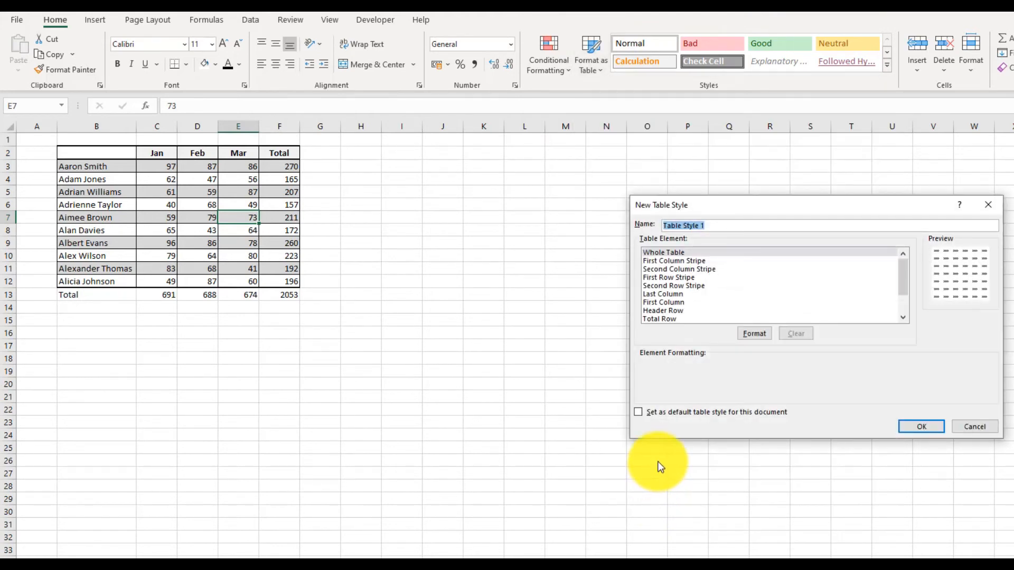
{"action": "left_click", "coordinate": [701, 267]}
{"action": "left_click", "coordinate": [700, 259]}
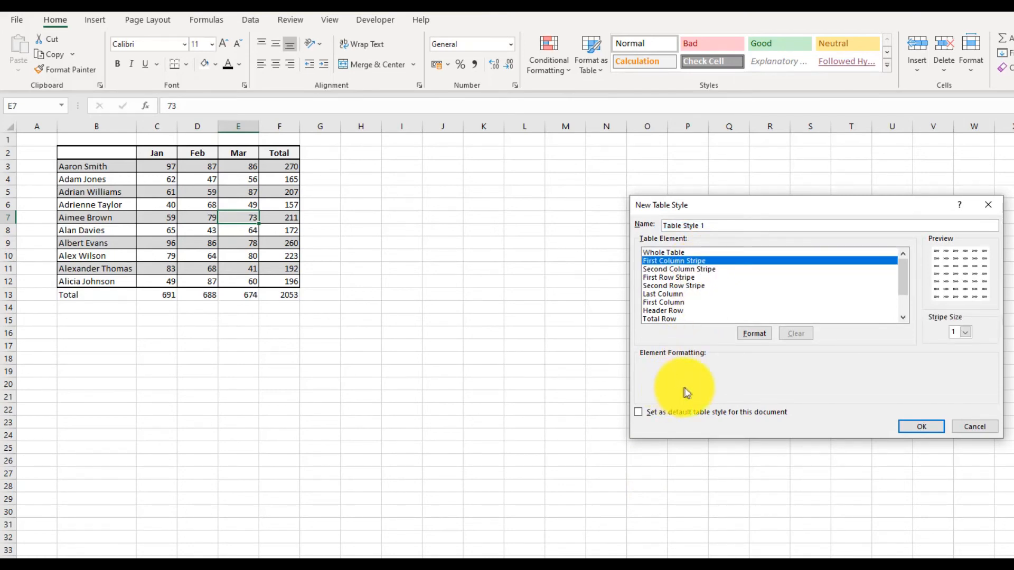
{"action": "left_click", "coordinate": [763, 334]}
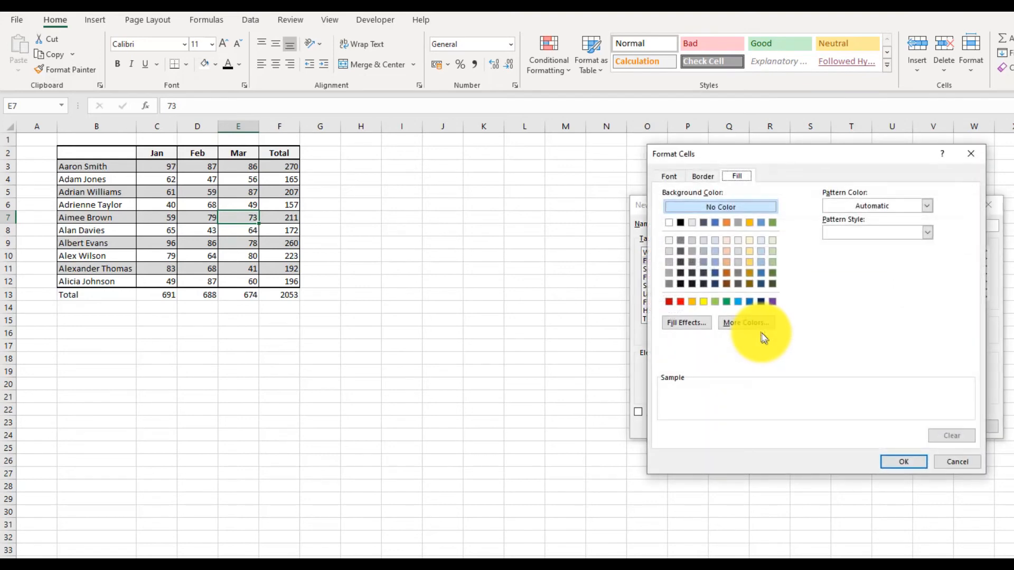
{"action": "left_click", "coordinate": [715, 263]}
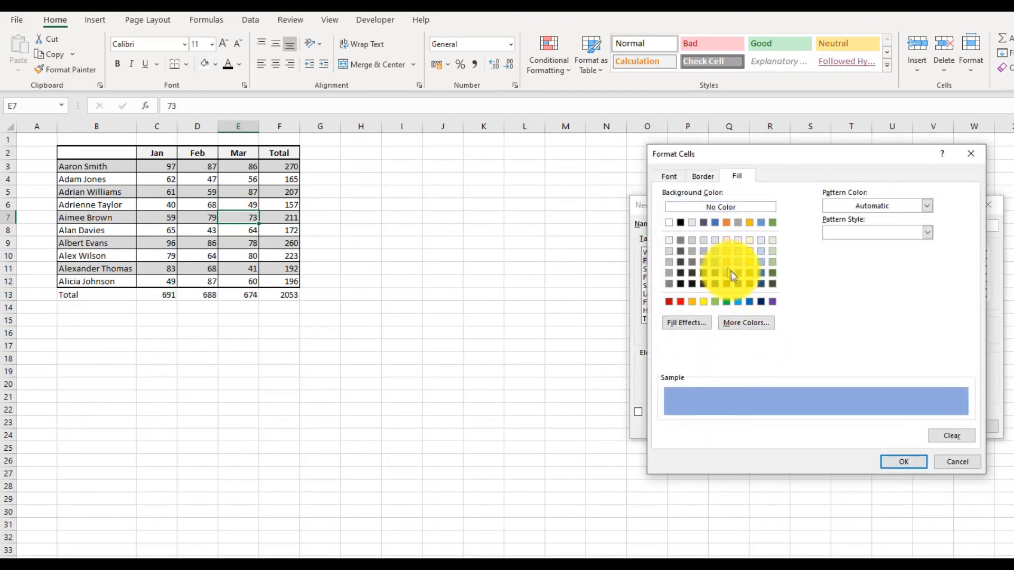
{"action": "left_click", "coordinate": [909, 462]}
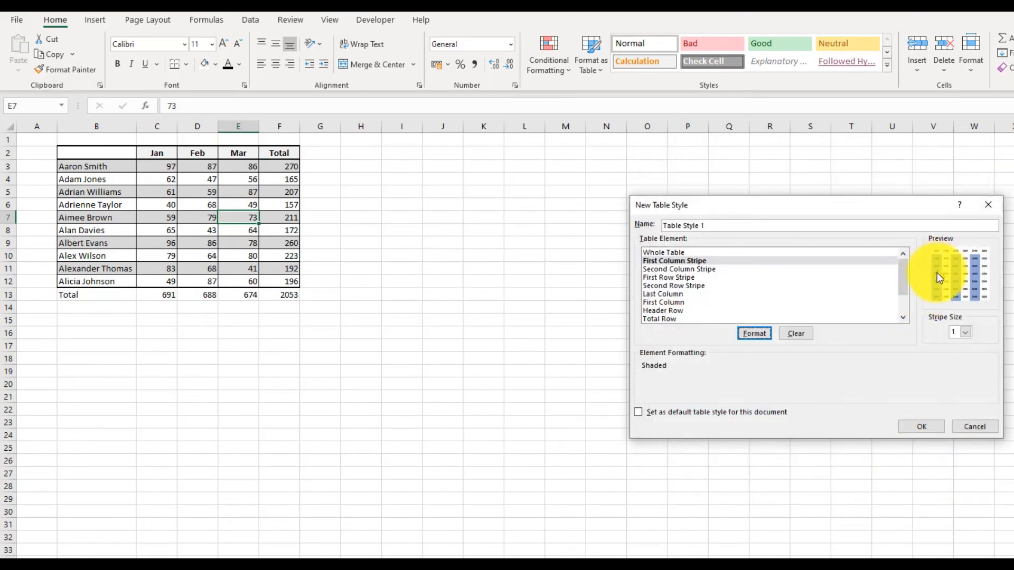
- Look through the remaining table elements, such as First Row Stripe, and save the new table style
{"action": "left_click", "coordinate": [729, 277]}
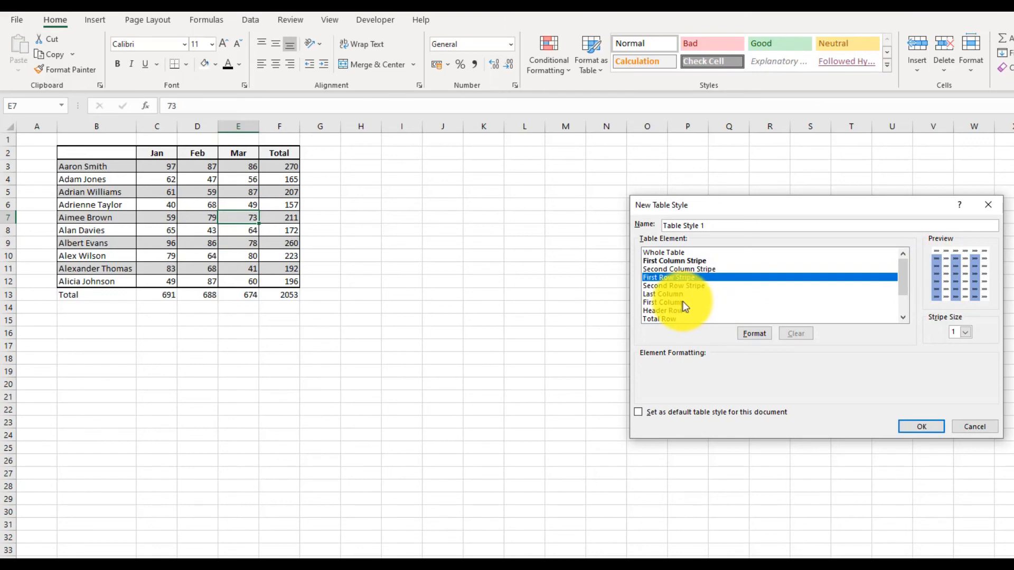
{"action": "scroll", "coordinate": [683, 300], "scroll_direction": "down", "scroll_amount": 1}
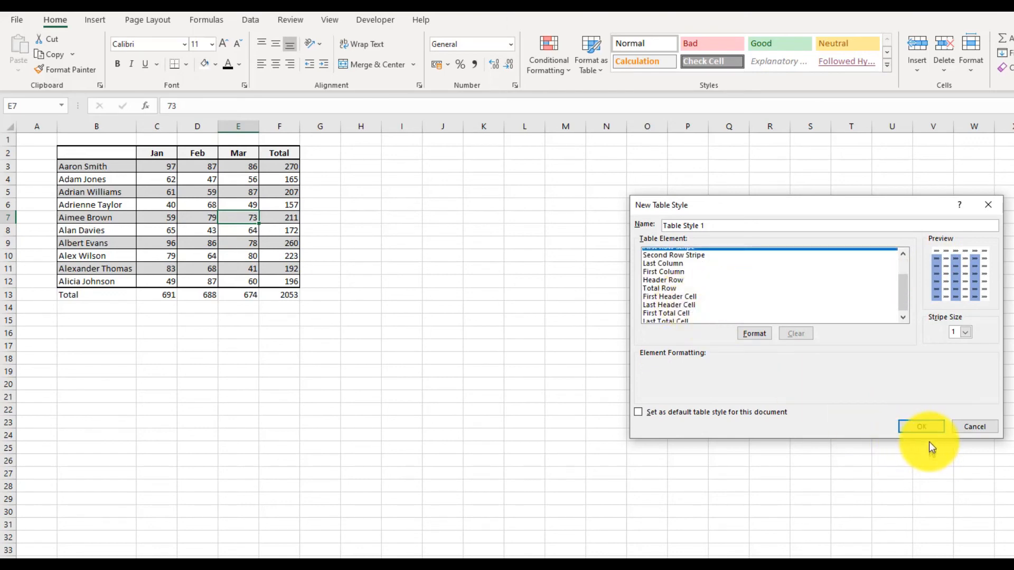
{"action": "key", "text": "Return"}
{"action": "key", "text": "Return"}
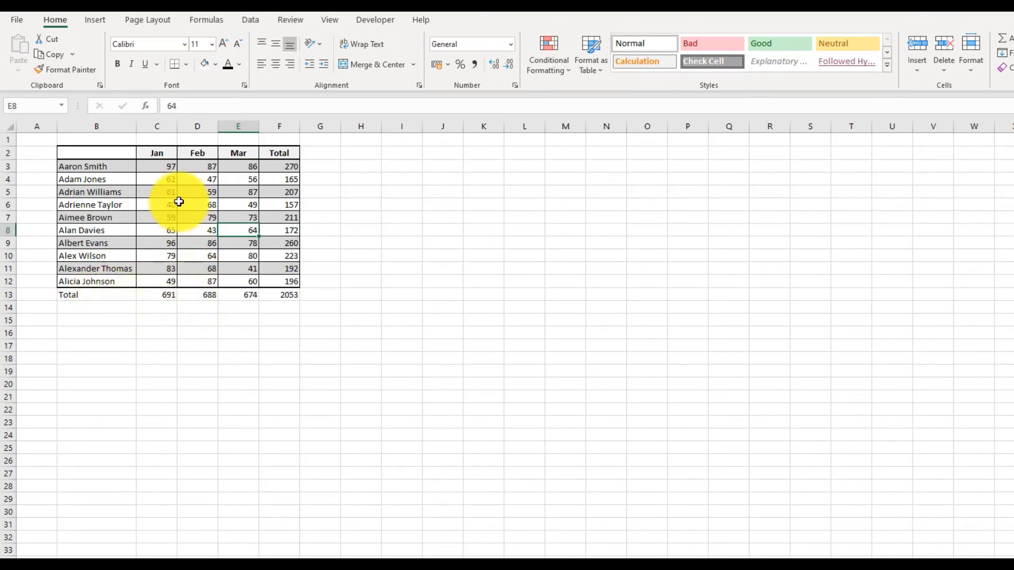
{"action": "left_click", "coordinate": [591, 52]}
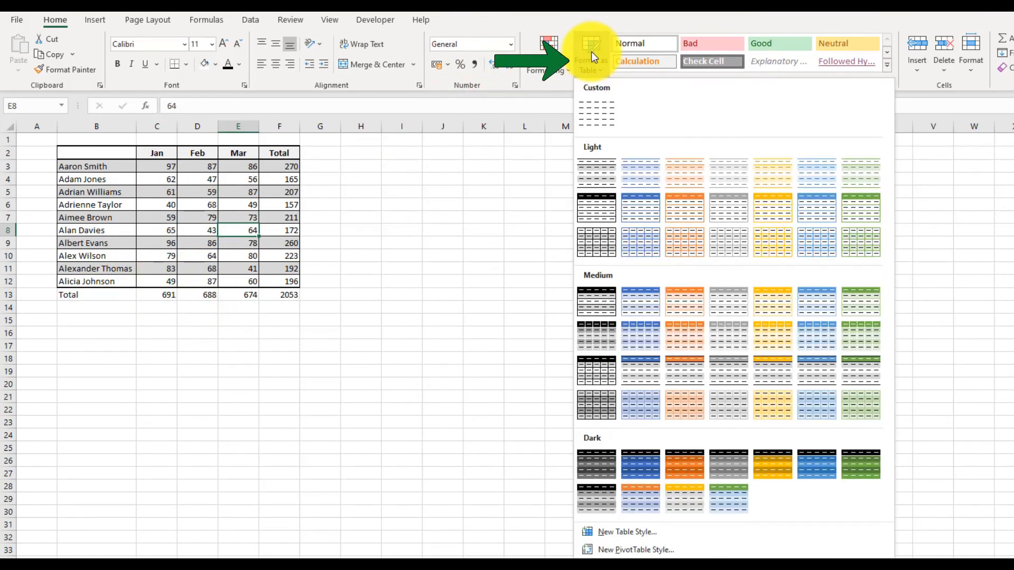
{"action": "left_click", "coordinate": [598, 370]}
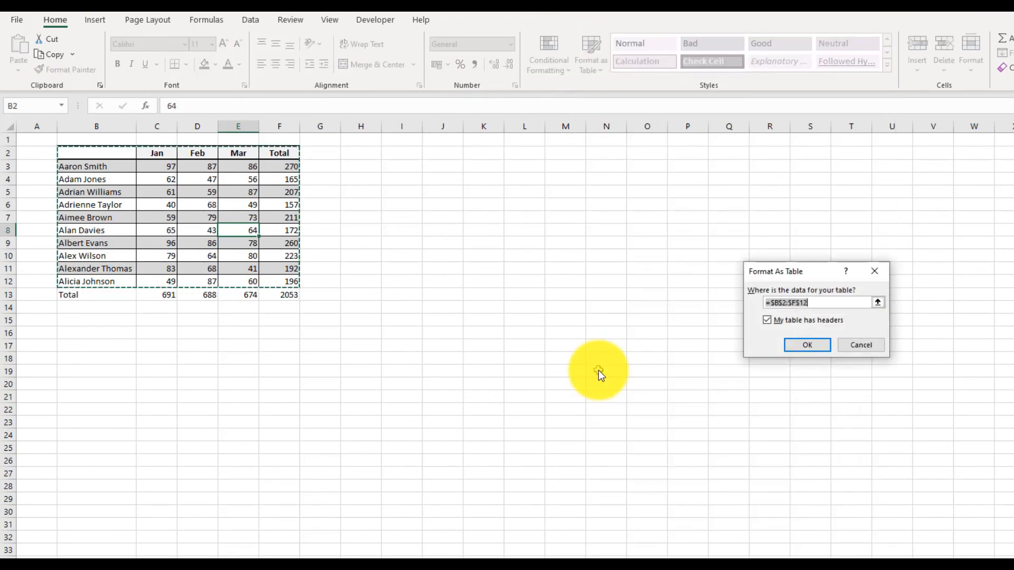
{"action": "left_click", "coordinate": [869, 347]}
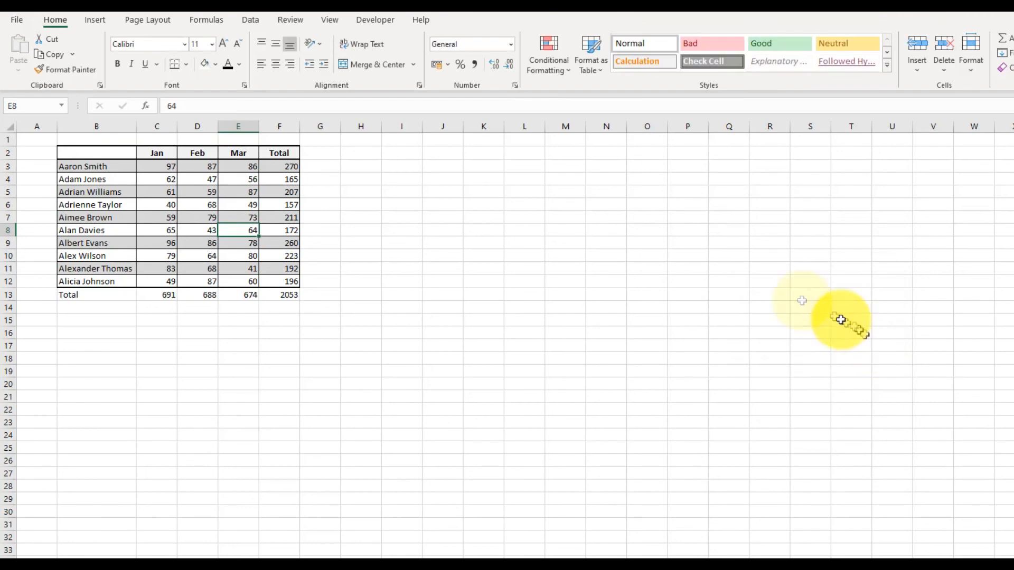
- Format B2:F13, including the total row, as a table with headers, using the Medium style with blue header and gray banded rows
{"action": "left_click", "coordinate": [597, 47]}
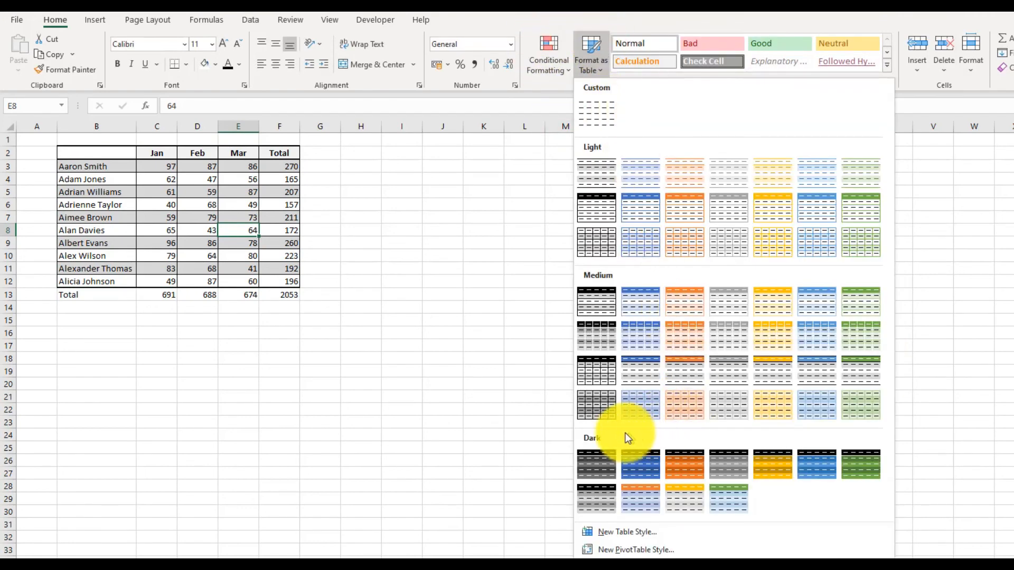
{"action": "left_click", "coordinate": [651, 373]}
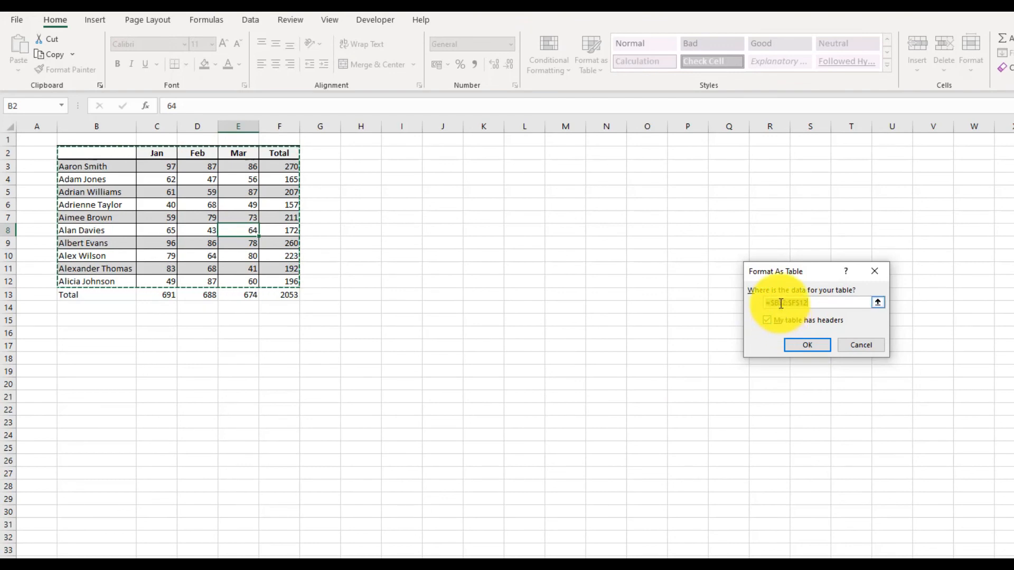
{"action": "left_click", "coordinate": [818, 303]}
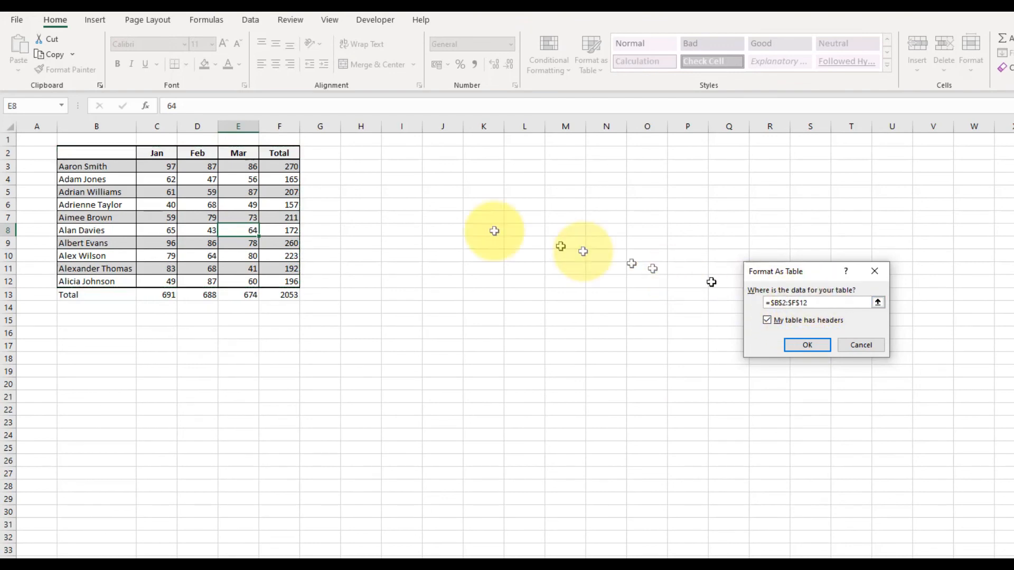
{"action": "left_click_drag", "start_coordinate": [84, 150], "coordinate": [274, 296]}
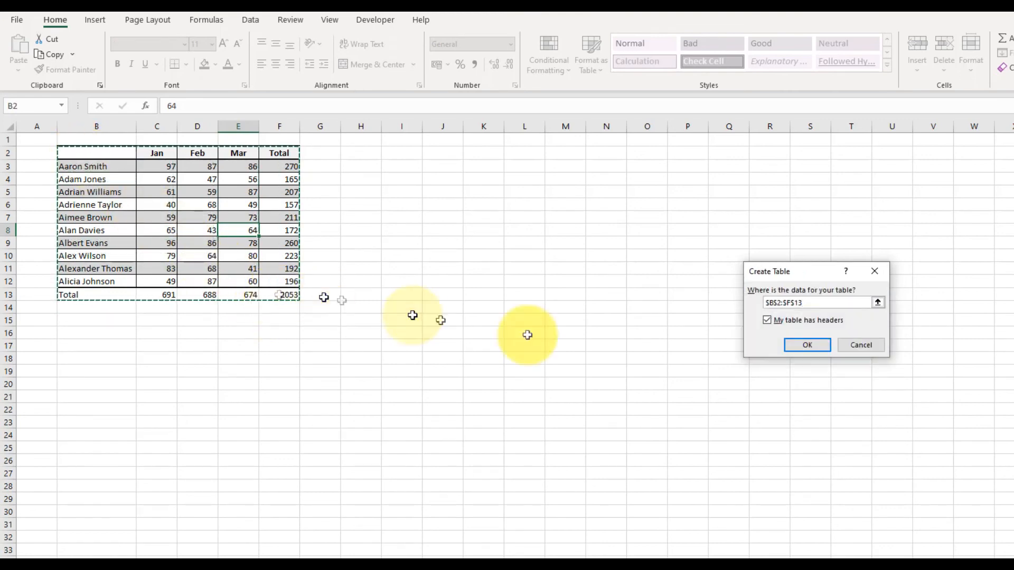
{"action": "left_click", "coordinate": [817, 343]}
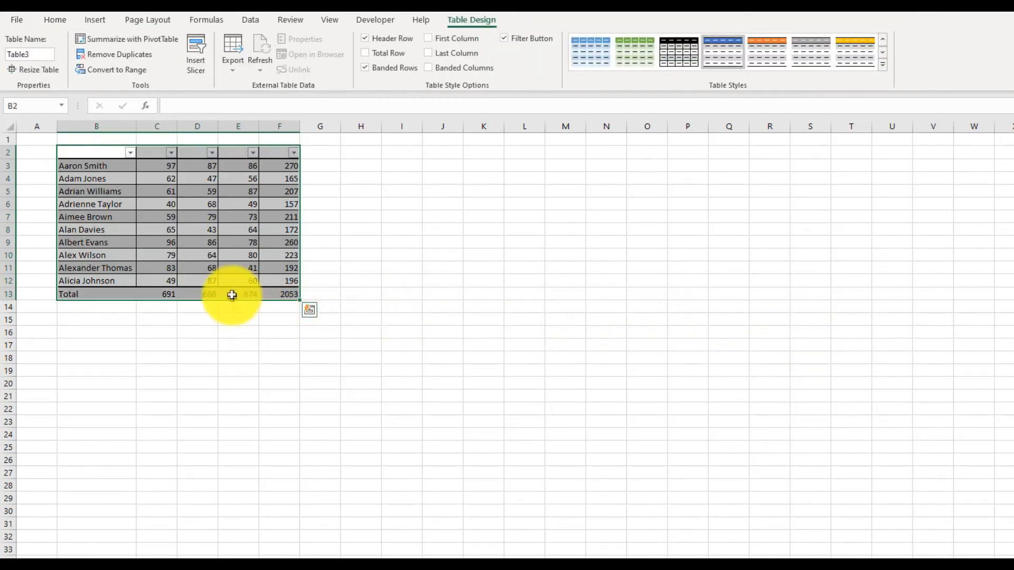
{"action": "left_click", "coordinate": [232, 293]}
{"action": "left_click", "coordinate": [71, 293]}
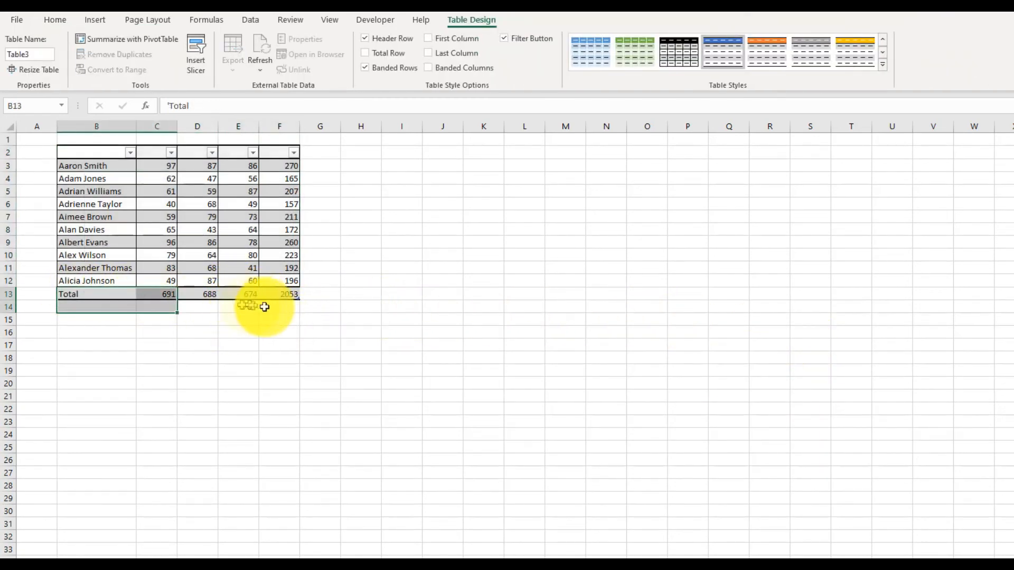
{"action": "left_click", "coordinate": [293, 295]}
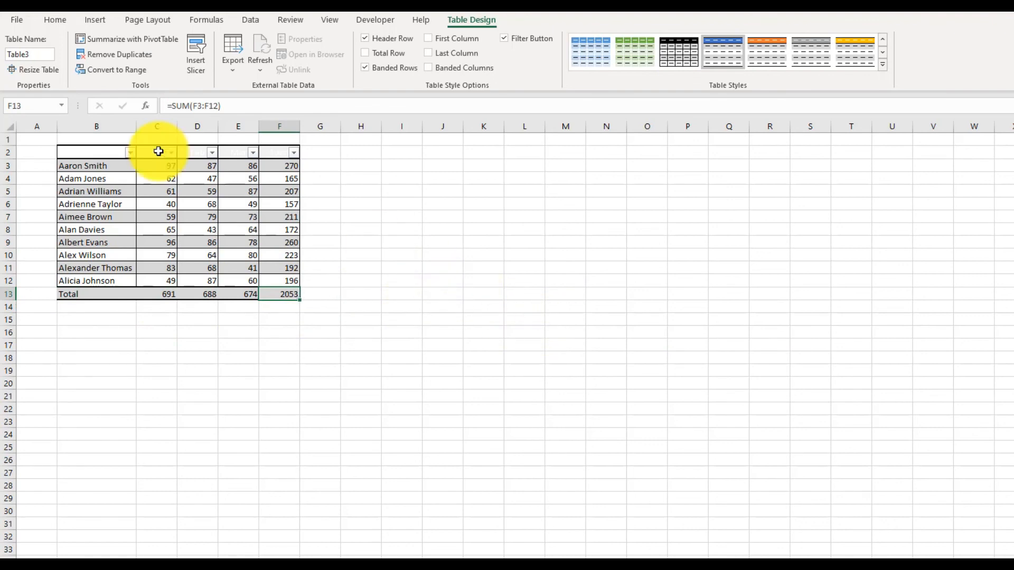
- Convert the newly formatted table to a normal range
{"action": "left_click", "coordinate": [156, 199]}
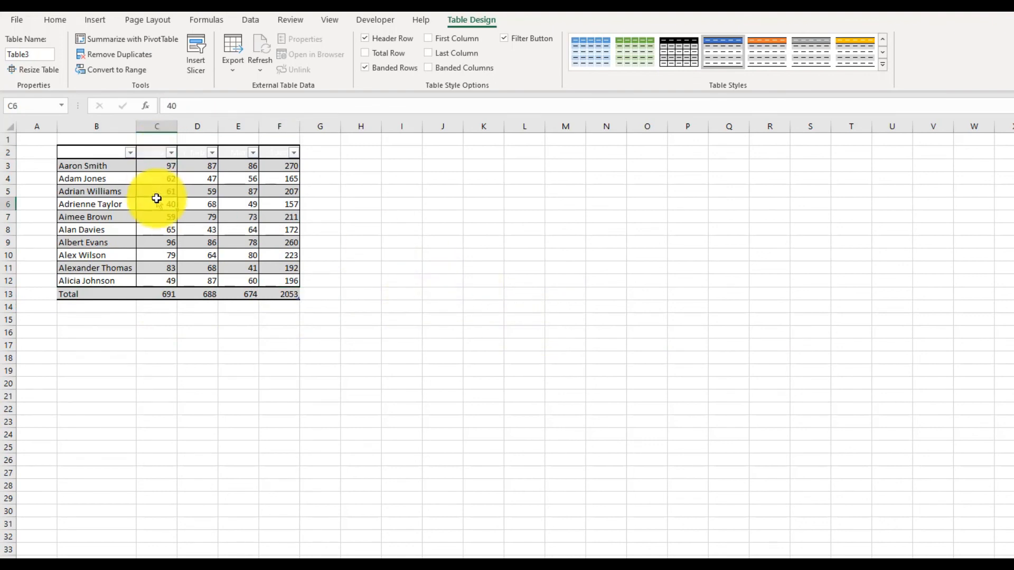
{"action": "left_click", "coordinate": [120, 70]}
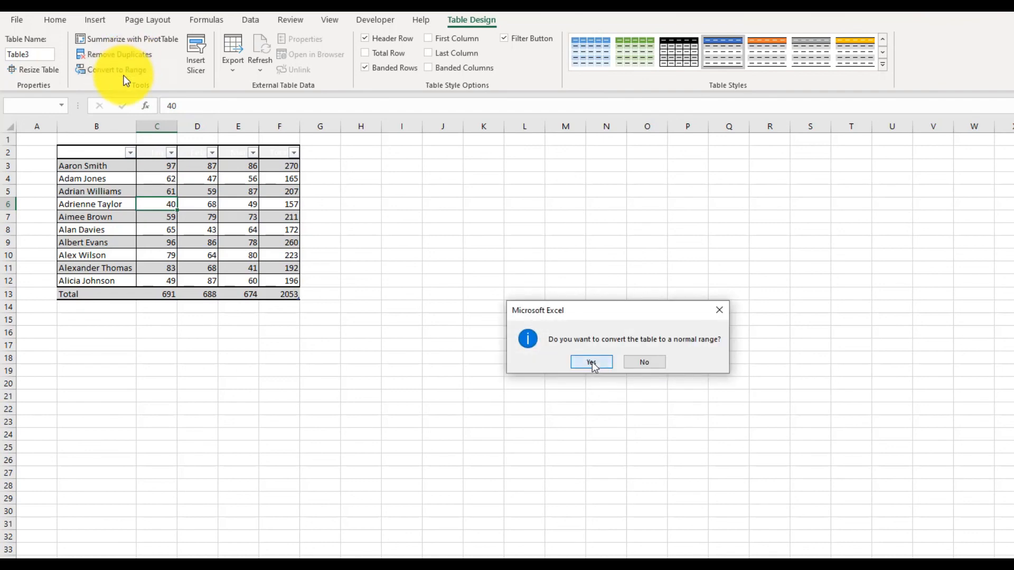
{"action": "left_click", "coordinate": [591, 362]}
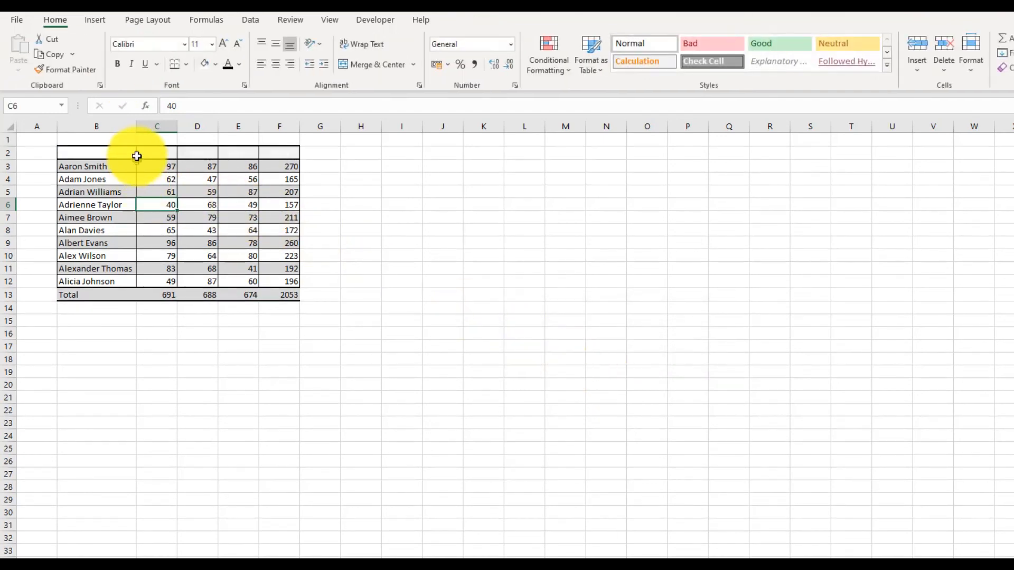
- Select the month and total heading cells C2:F2
{"action": "left_click_drag", "start_coordinate": [131, 155], "coordinate": [271, 156]}
{"action": "left_click", "coordinate": [169, 156]}
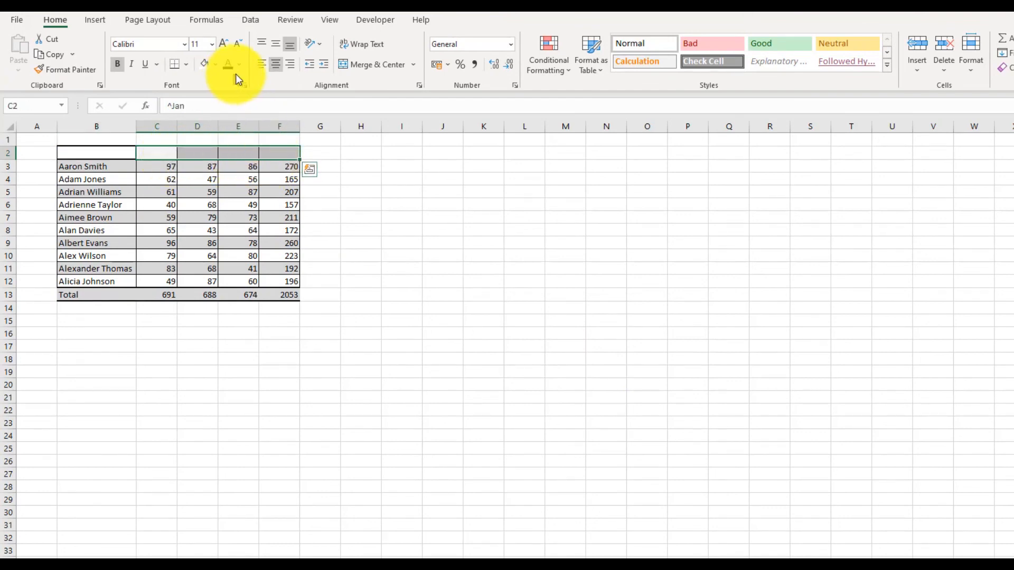